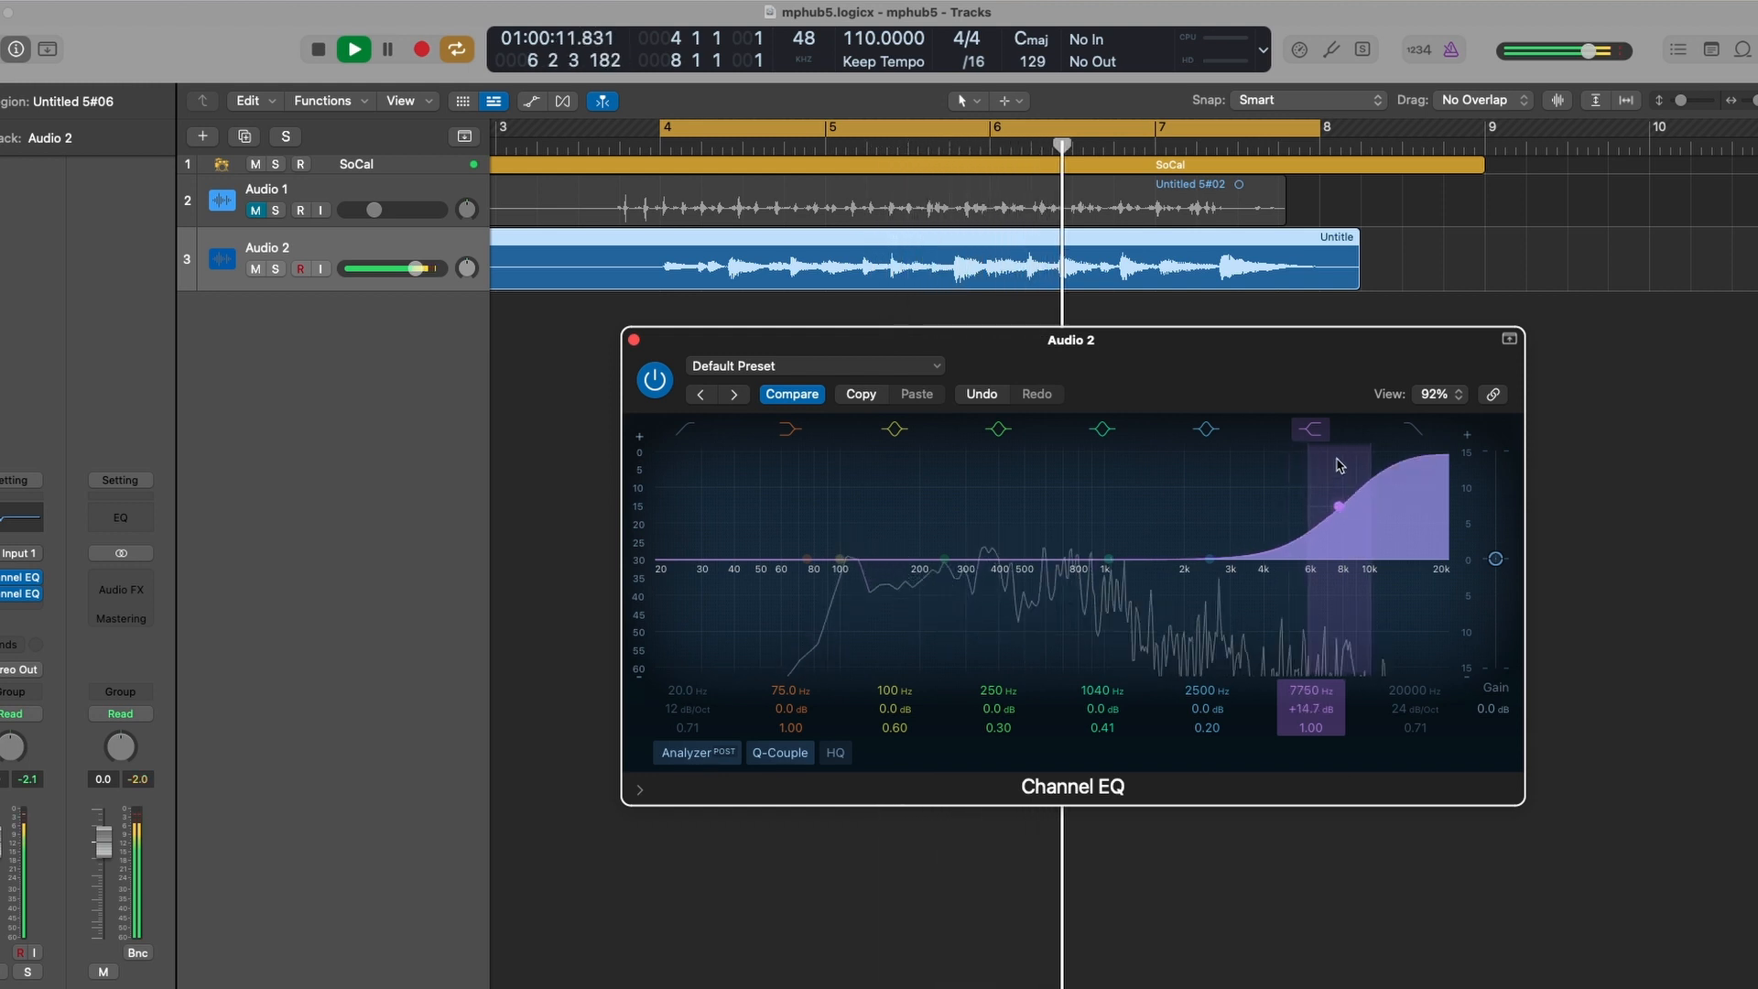
- Boost the Channel EQ band on Audio 2 to about 4300 Hz at +2.3 dB
left_click_drag(1207, 559, 1259, 549)
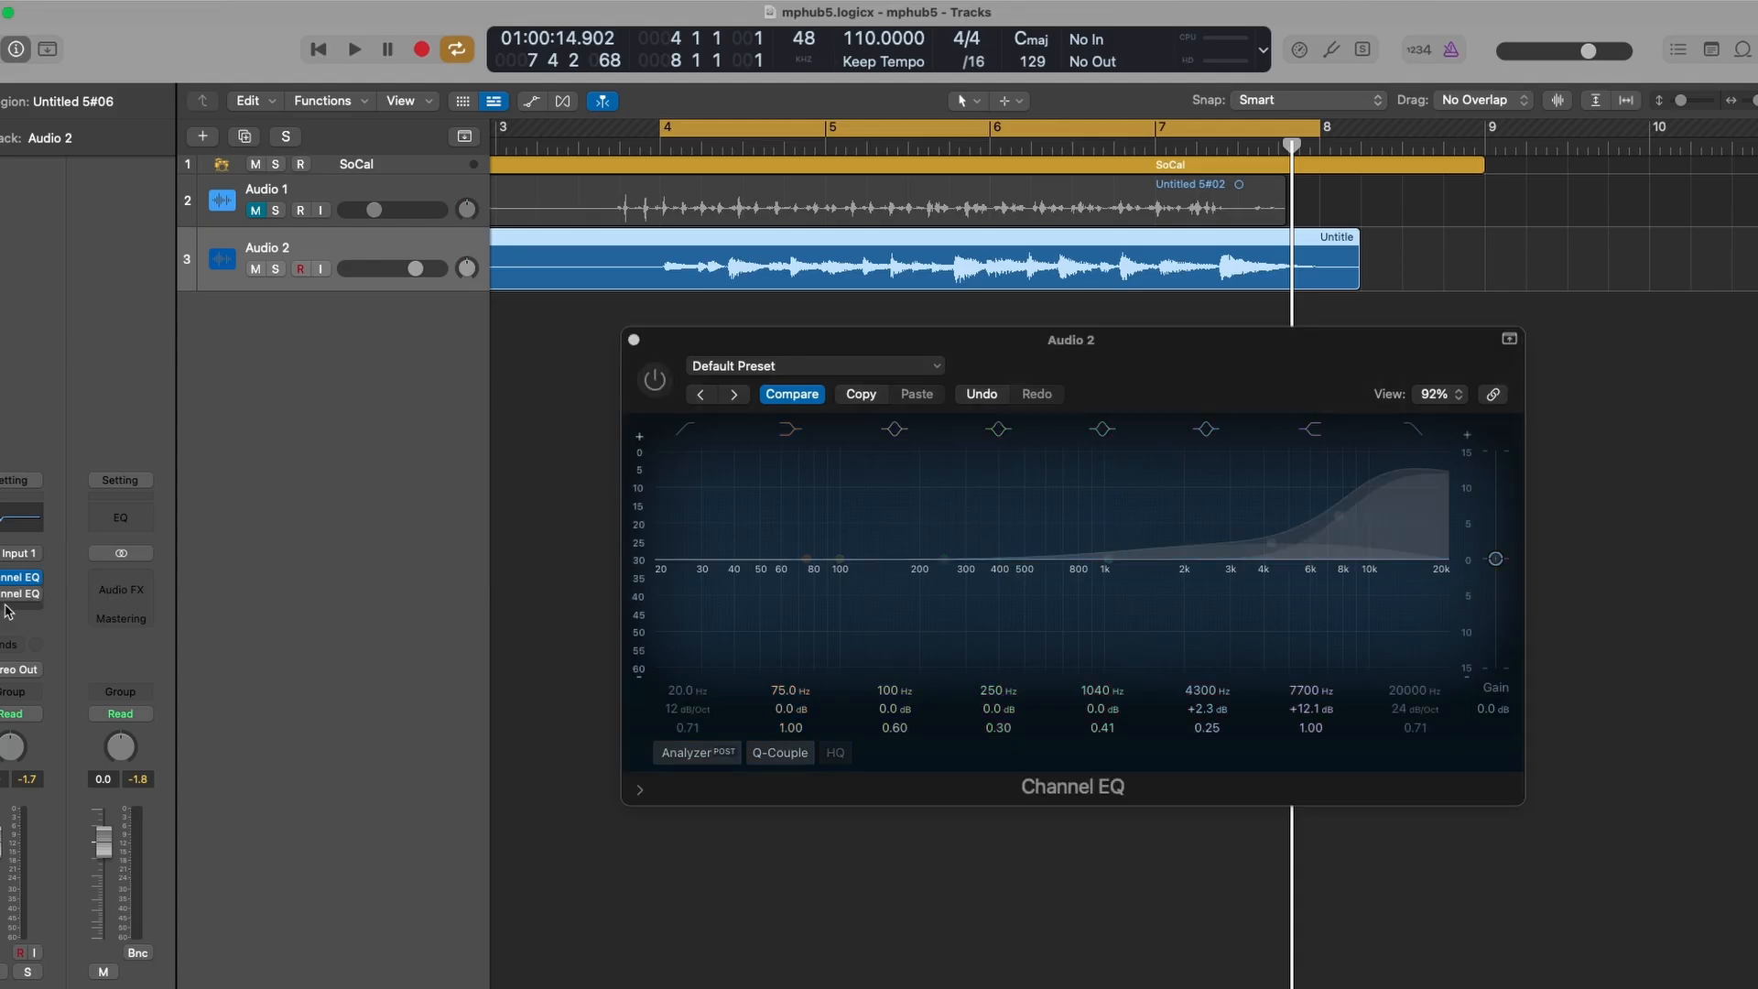
- Insert a Compressor plugin on the Audio 2 channel strip
left_click(5, 607)
left_click(166, 612)
left_click_drag(1434, 601, 1159, 627)
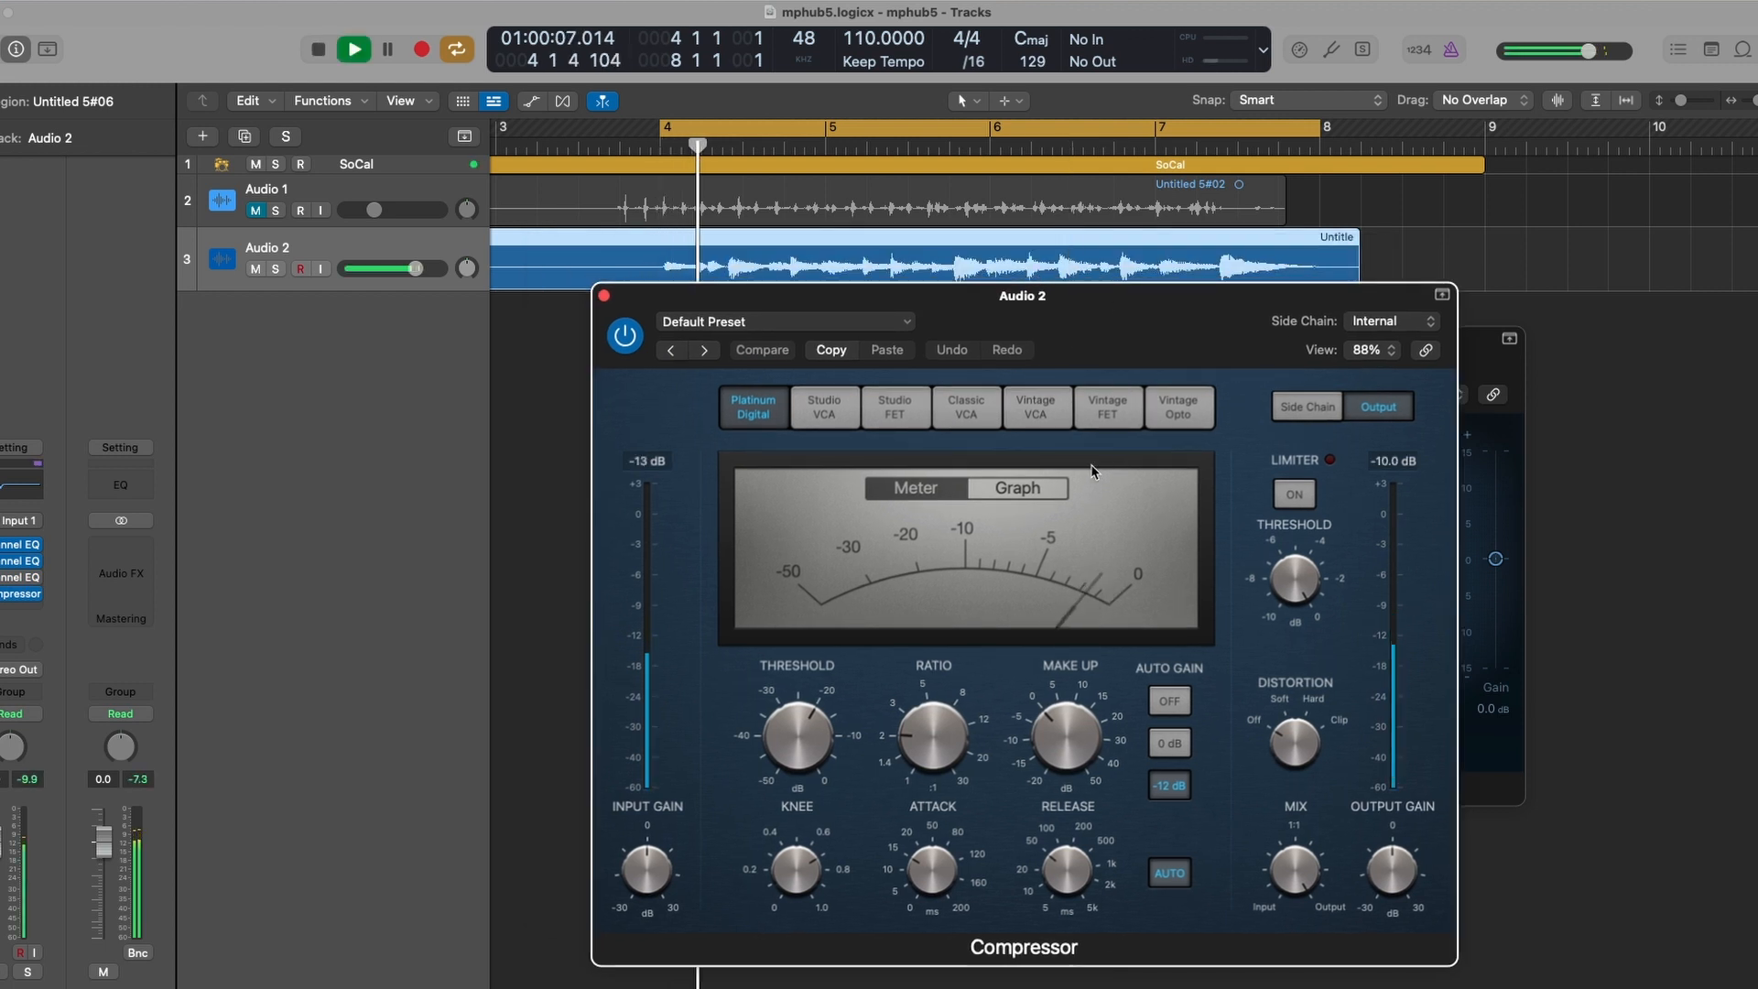
- Switch the compressor to the Vintage VCA model
left_click(1036, 406)
left_click_drag(1148, 326, 1113, 292)
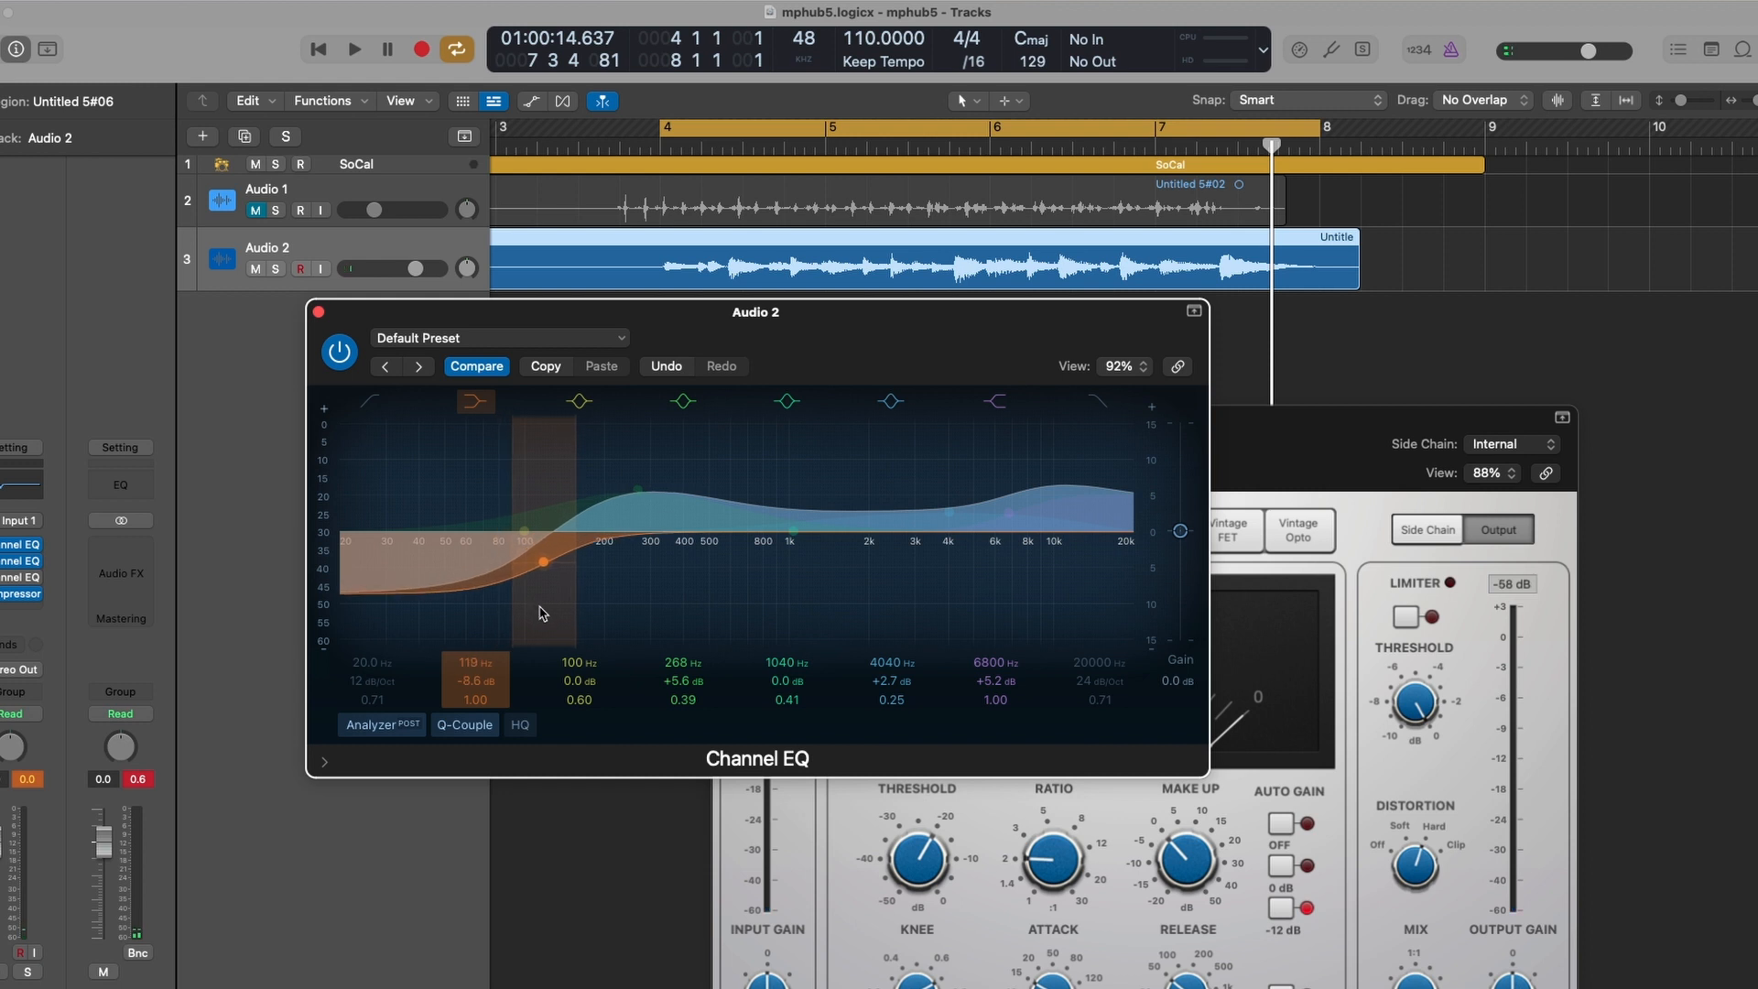
- During playback, set the second Channel EQ's low band to about 124 Hz −4.3 dB and a mid band to about 585 Hz +3.7 dB
key("space")
left_click_drag(540, 602, 544, 560)
left_click_drag(630, 515, 723, 528)
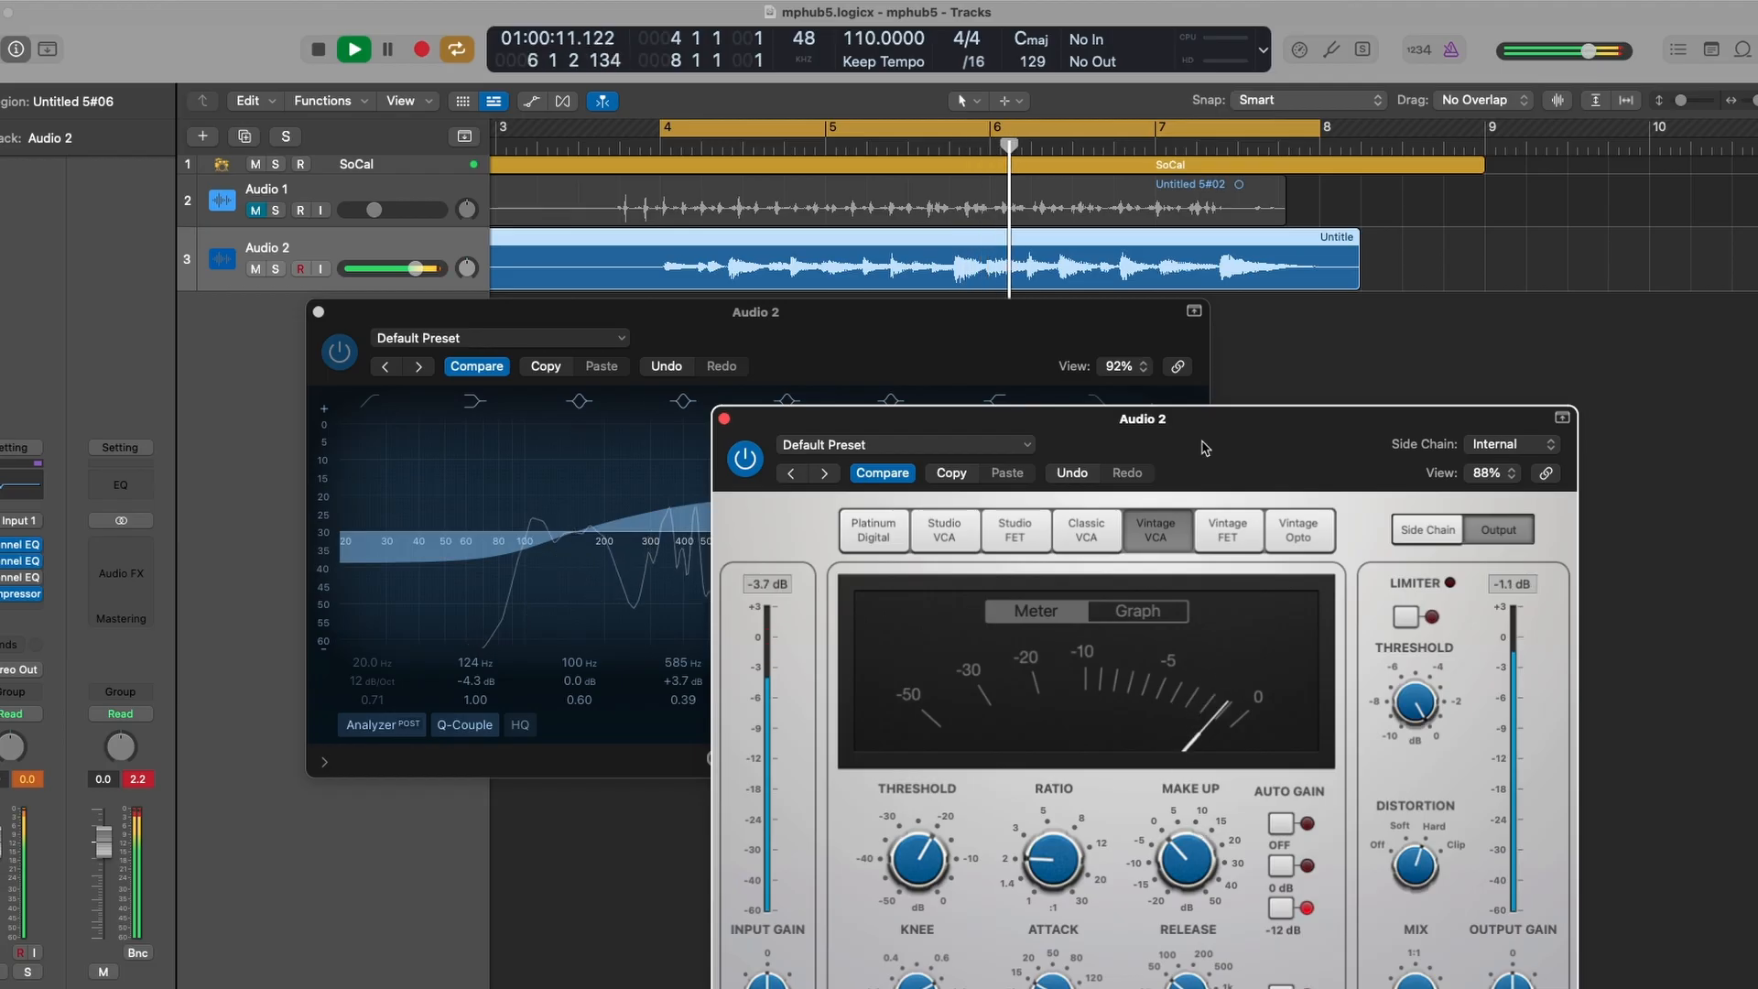
- Lower the compressor's threshold and raise its ratio, checking its Graph and Meter displays
left_click_drag(1204, 448, 1241, 235)
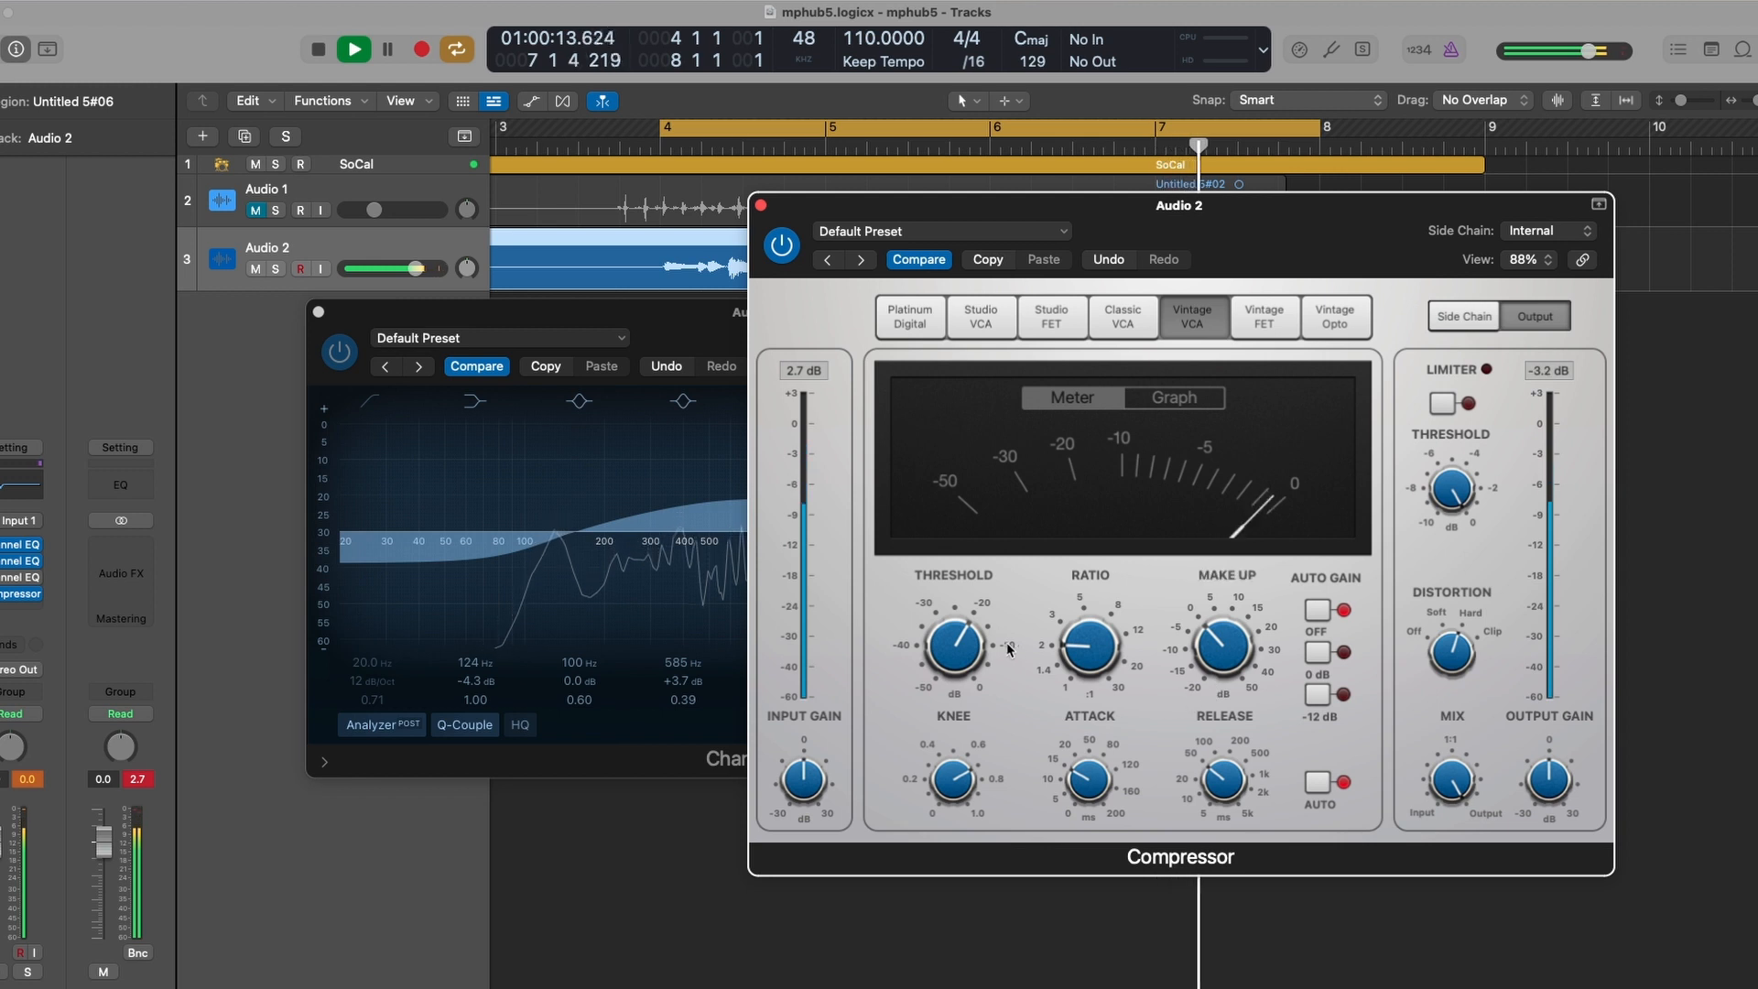
left_click_drag(958, 646, 958, 676)
left_click_drag(1092, 644, 1109, 608)
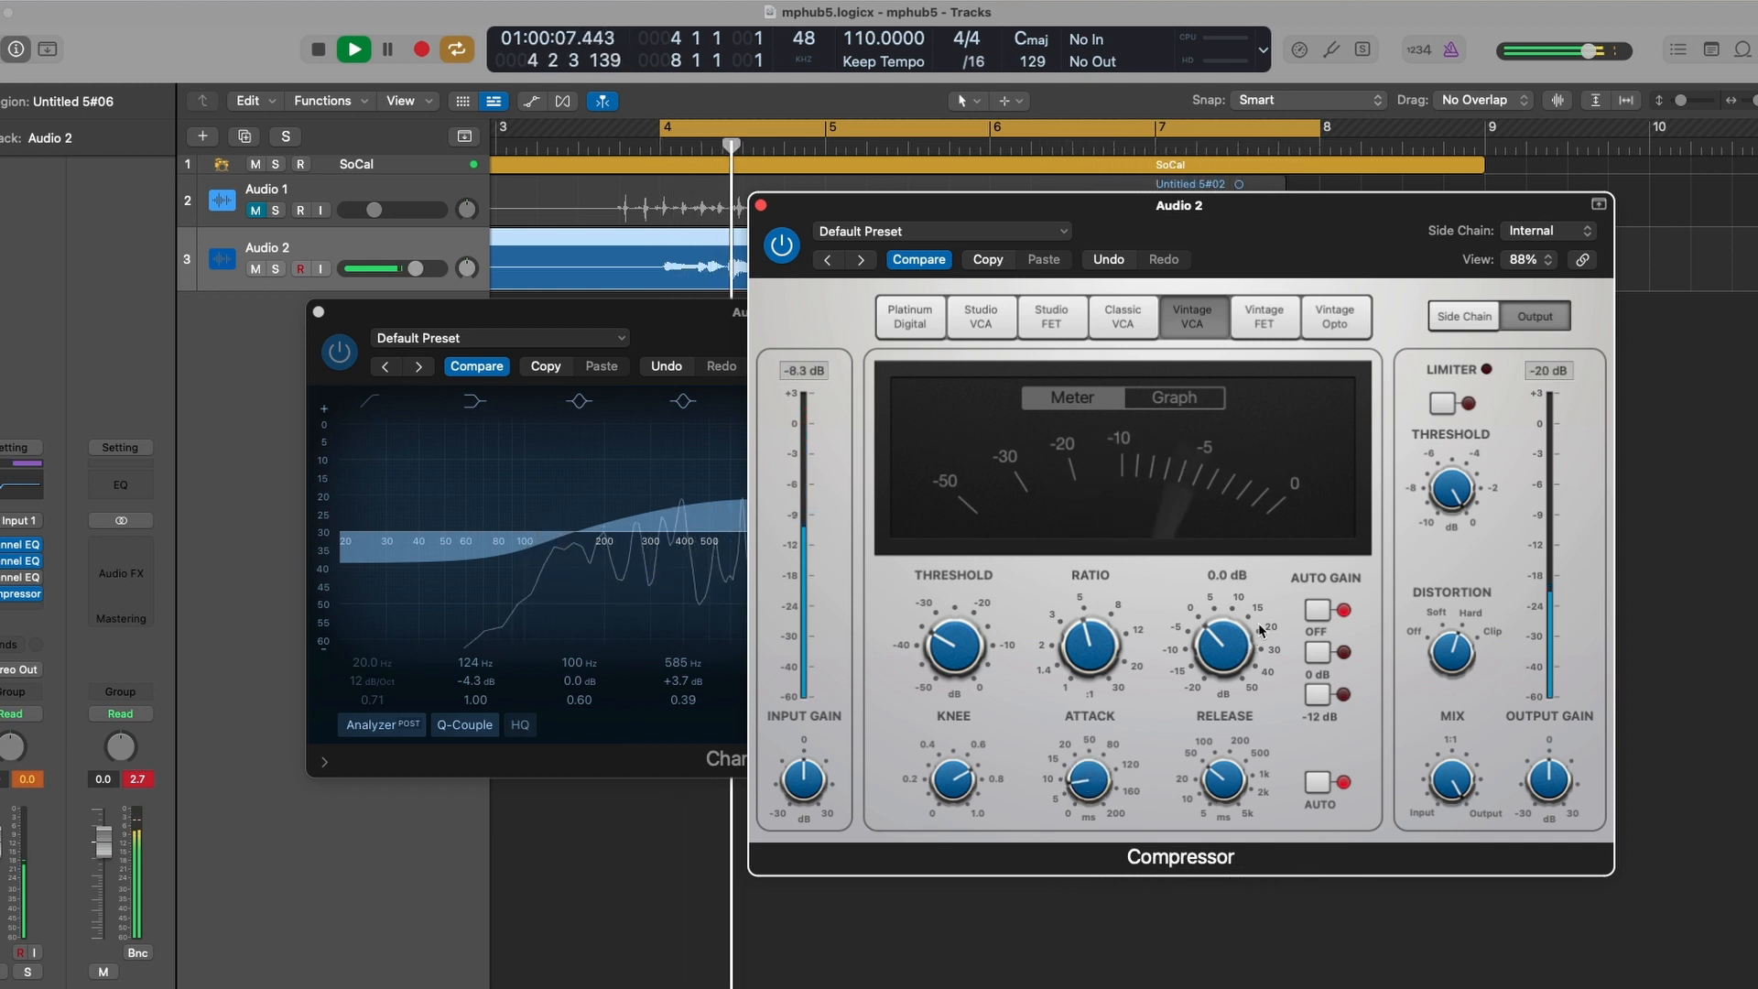
left_click(1195, 398)
left_click(1098, 405)
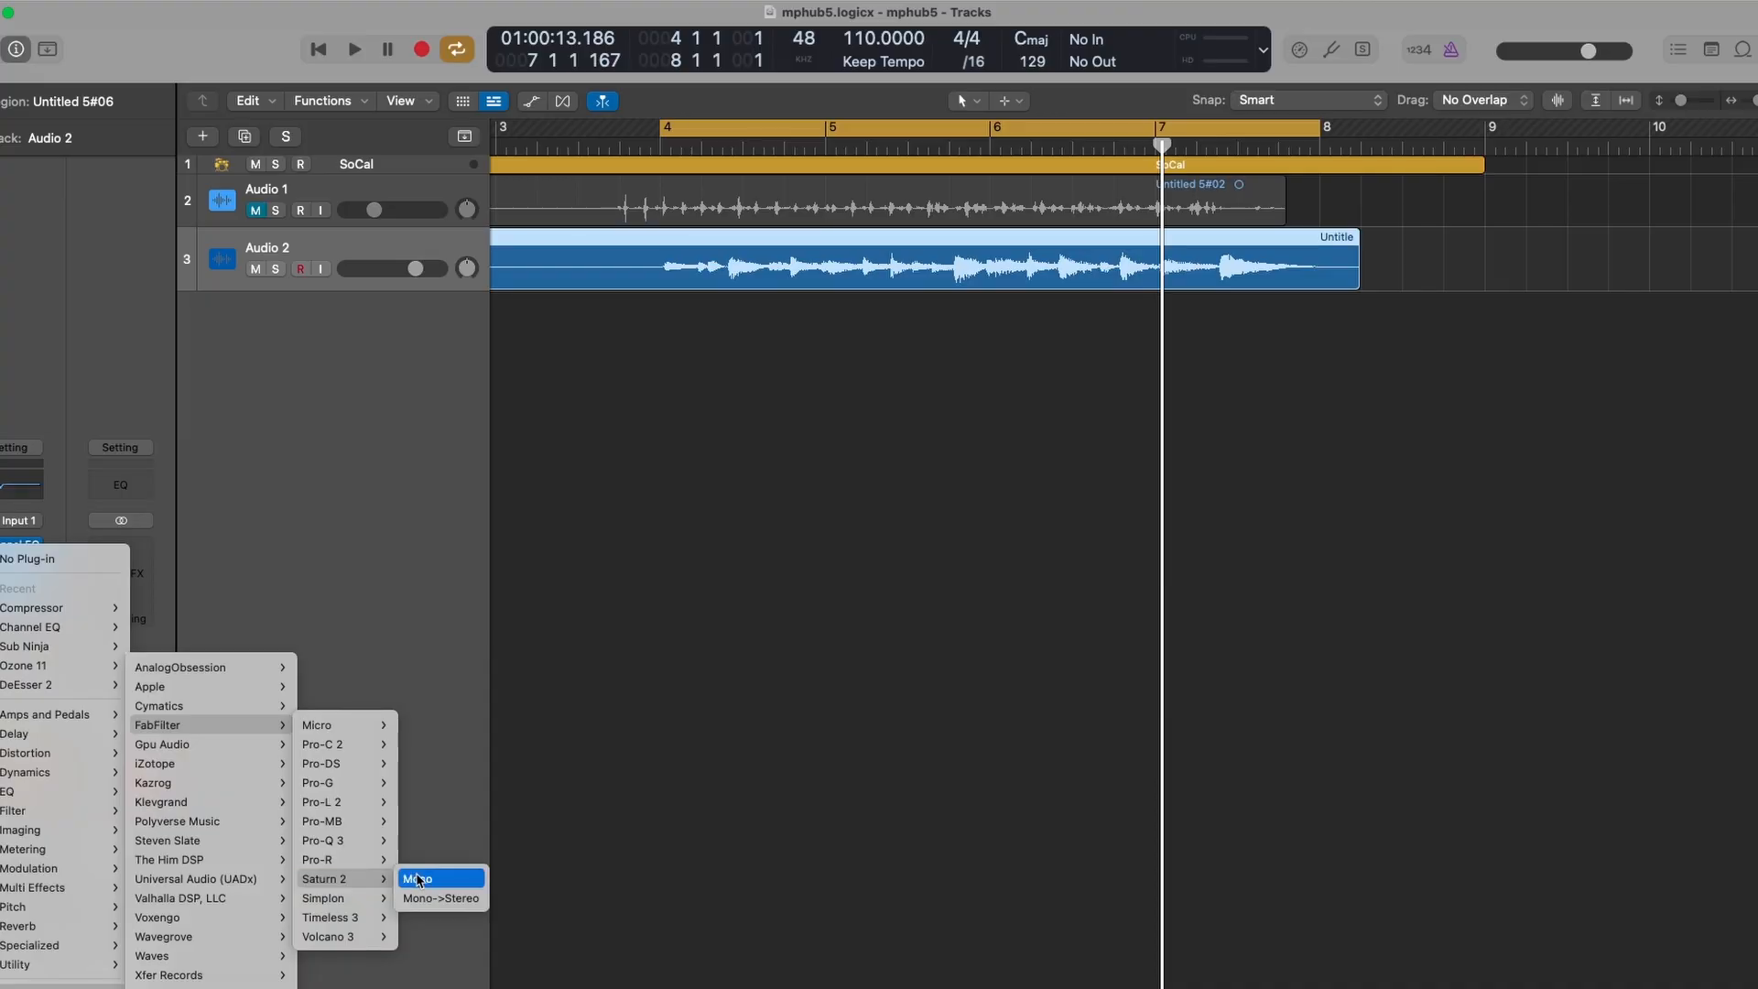
- Insert FabFilter Saturn 2 in Mono->Stereo and split it into multiple frequency bands
left_click(430, 898)
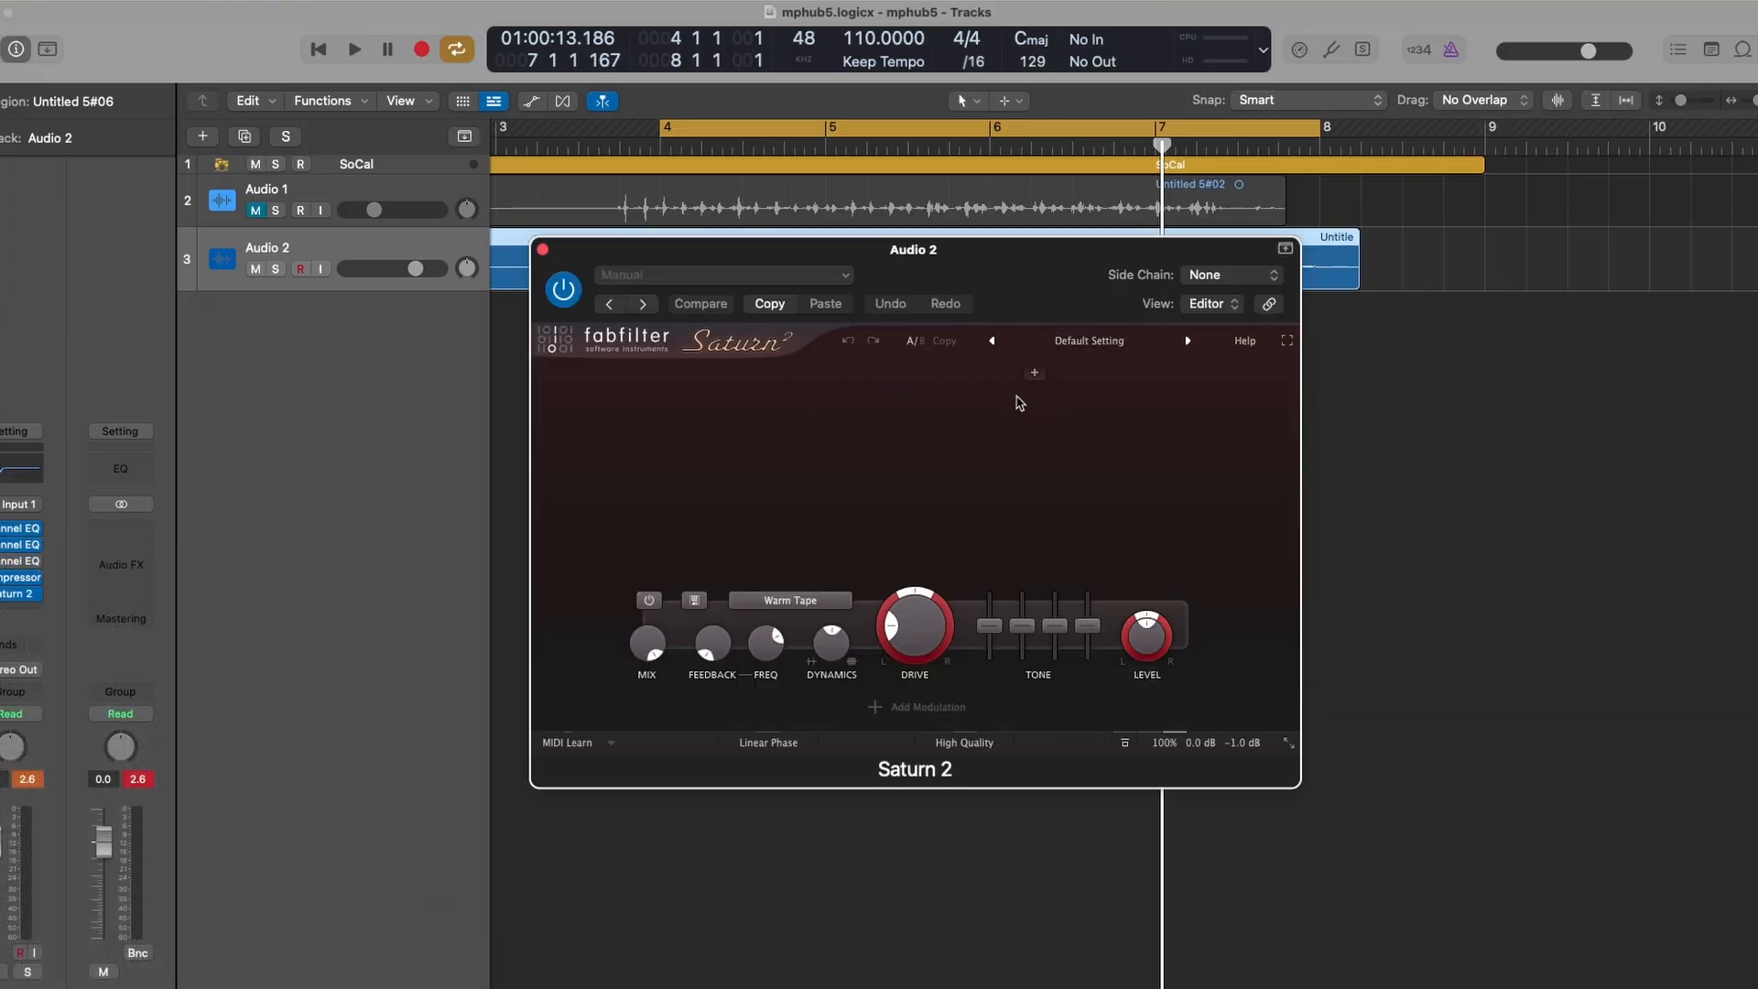
left_click(1069, 374)
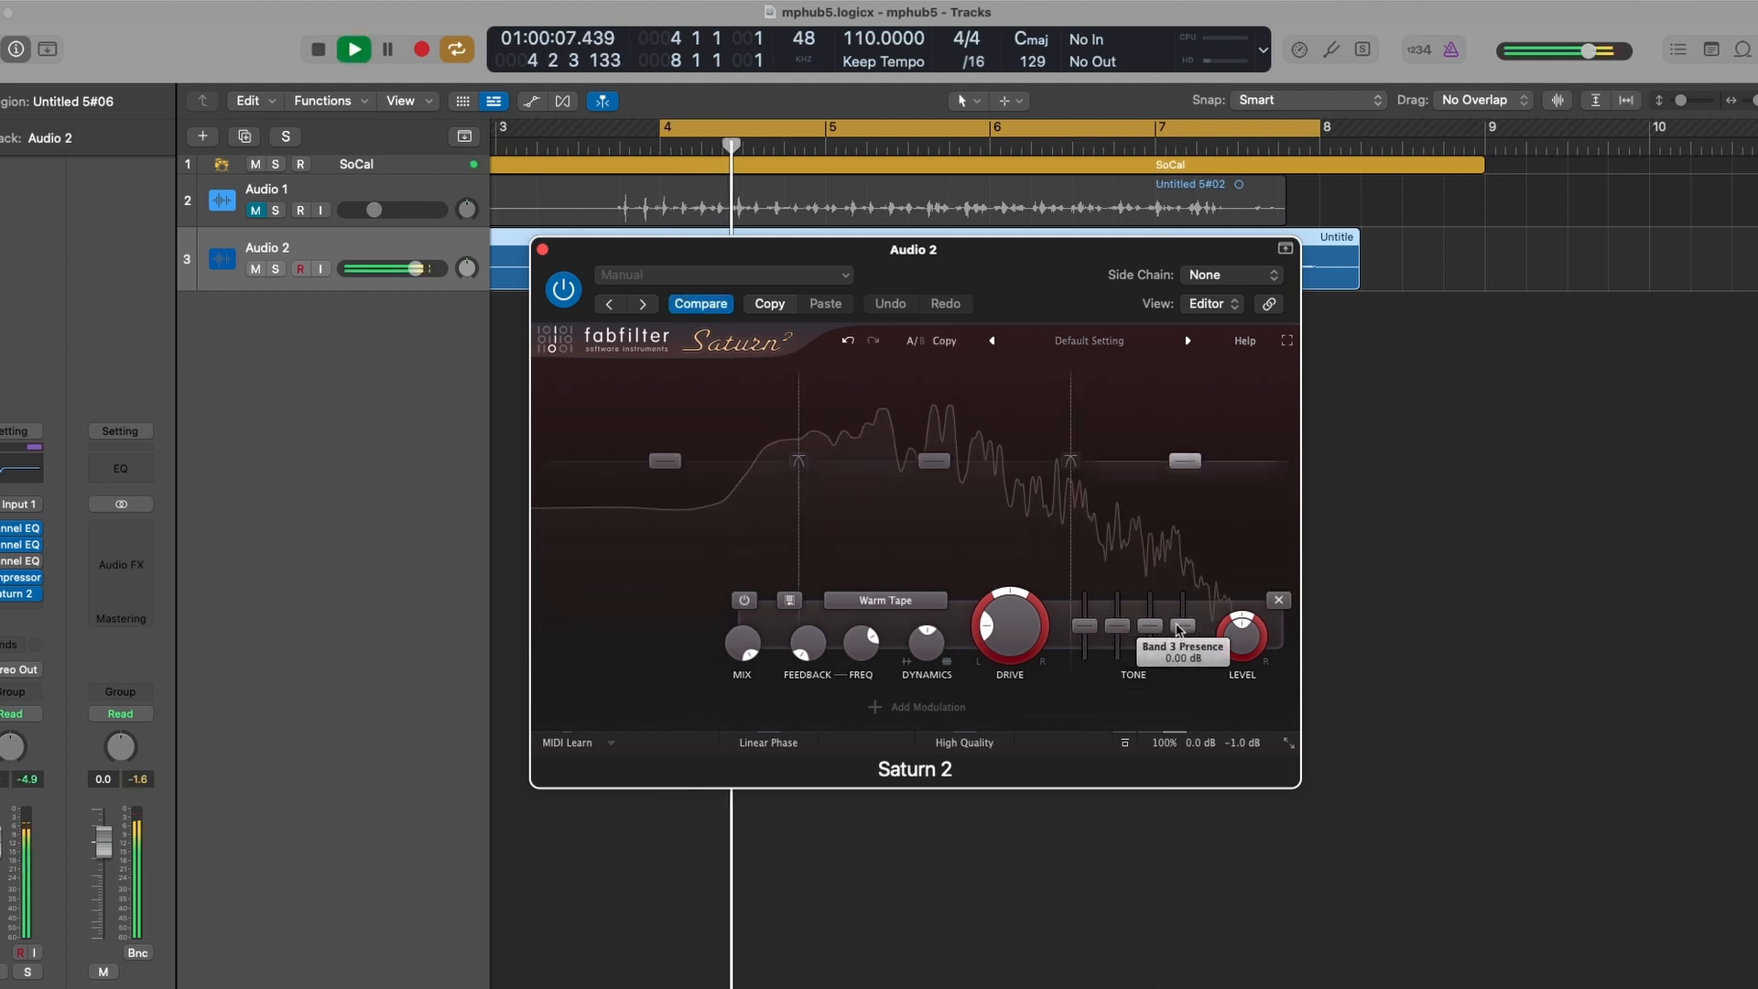
- Raise Band 3's tone slider and set Band 2 Mid to about +1.94 dB
left_click_drag(1181, 627, 1182, 613)
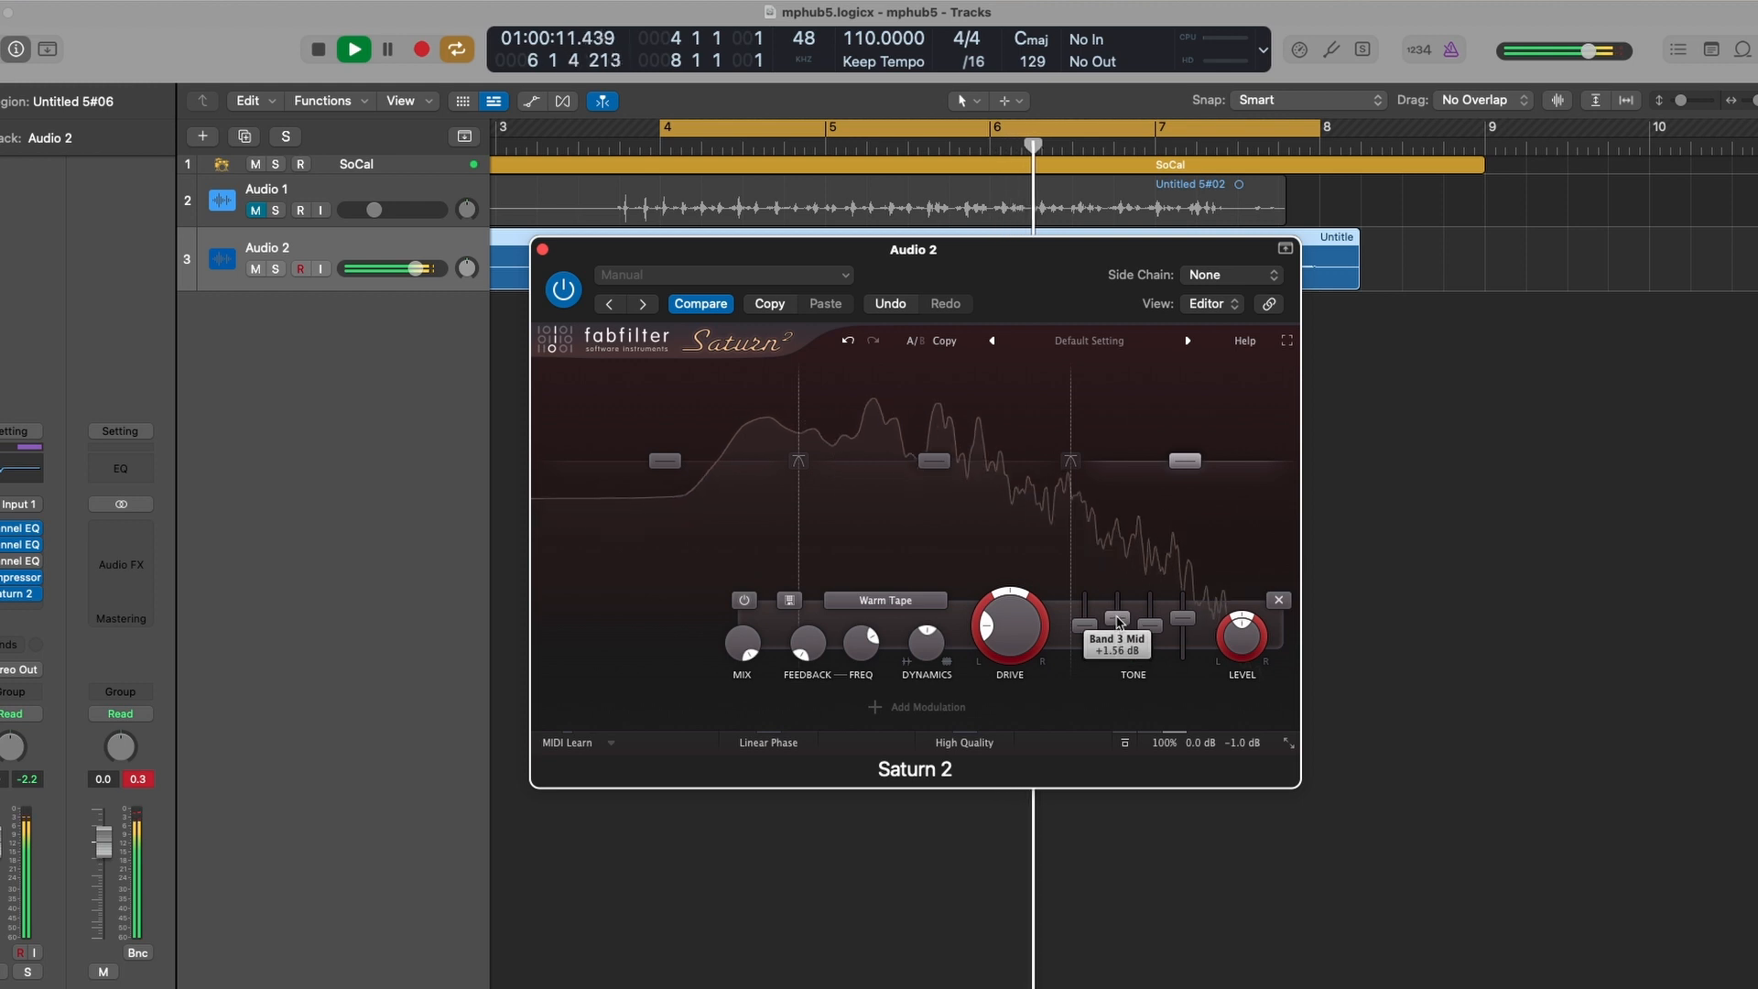
left_click(941, 469)
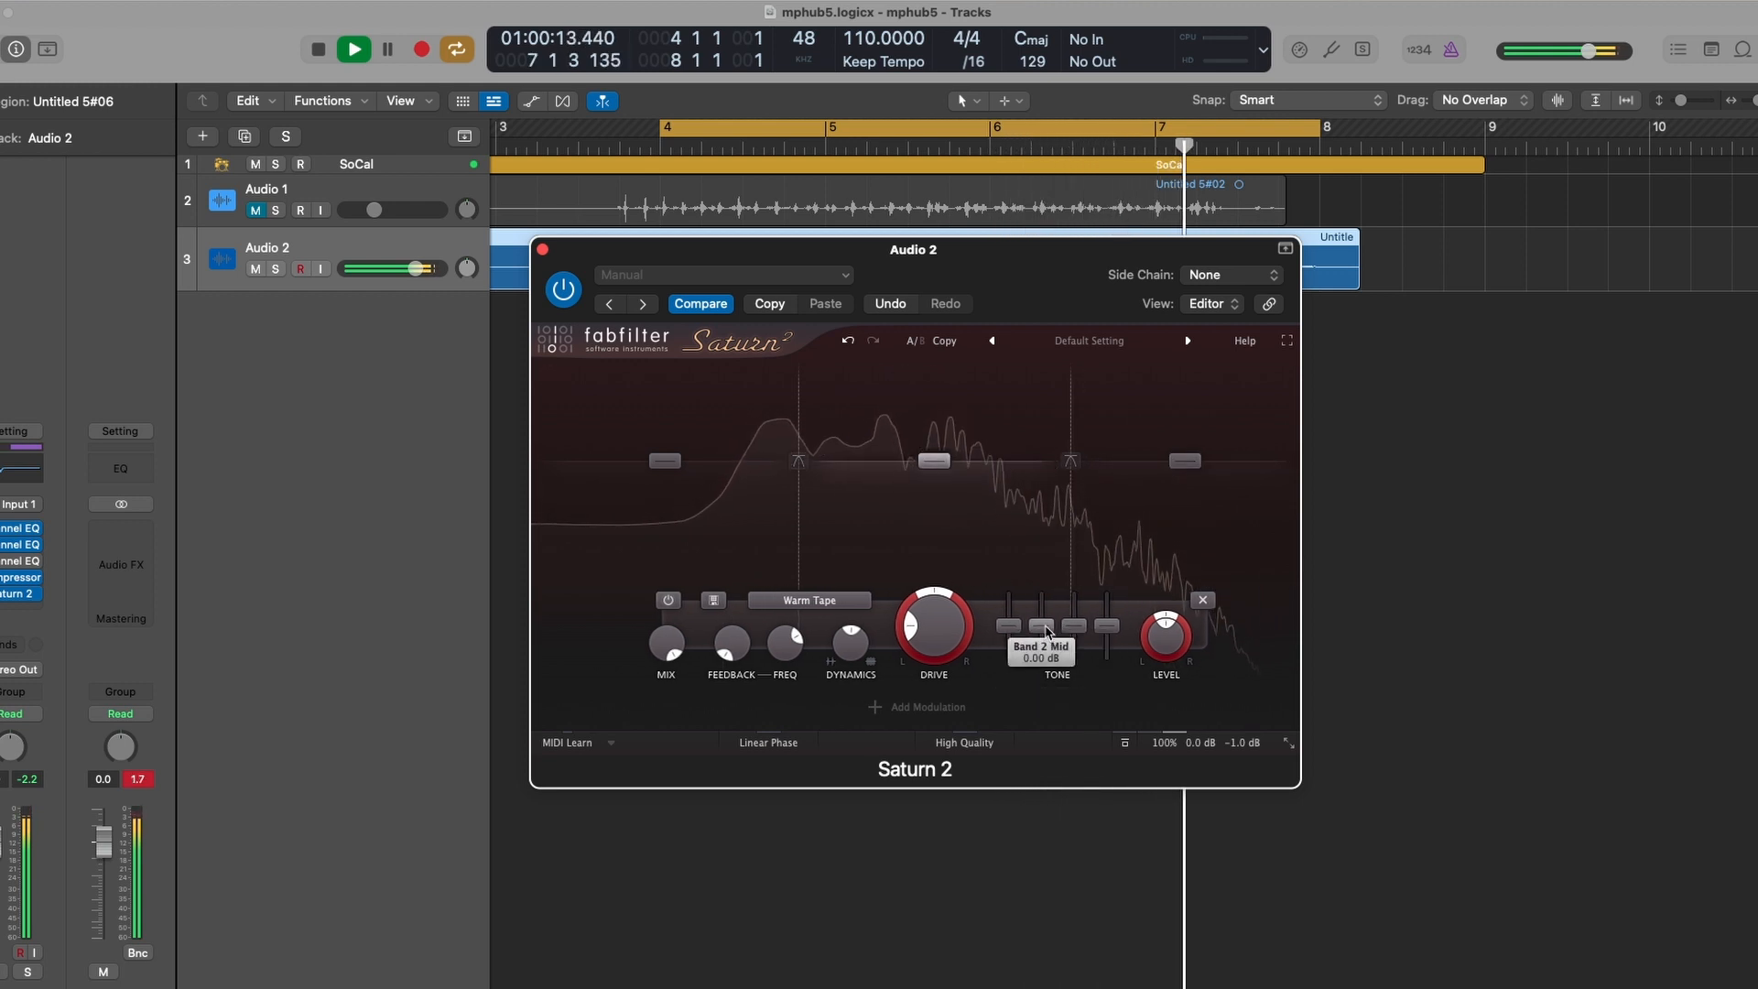
left_click_drag(1044, 628, 945, 601)
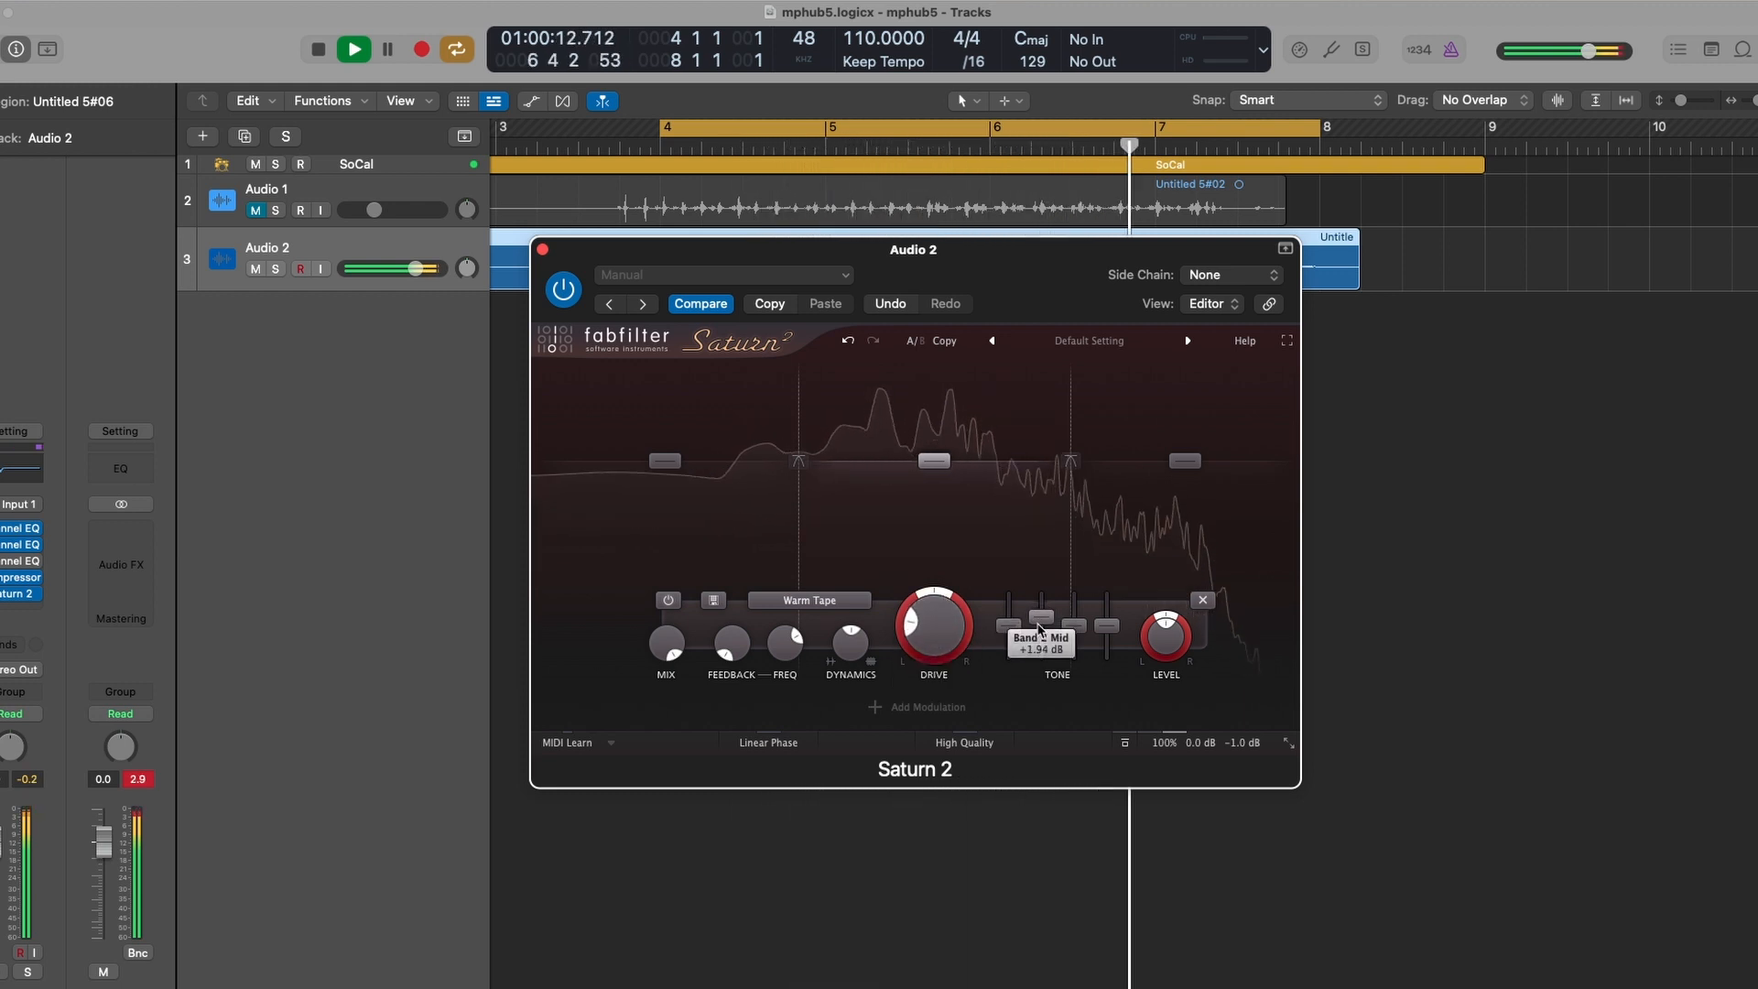
- Change Band 3's saturation style to Subtle Saturation
left_click(1080, 564)
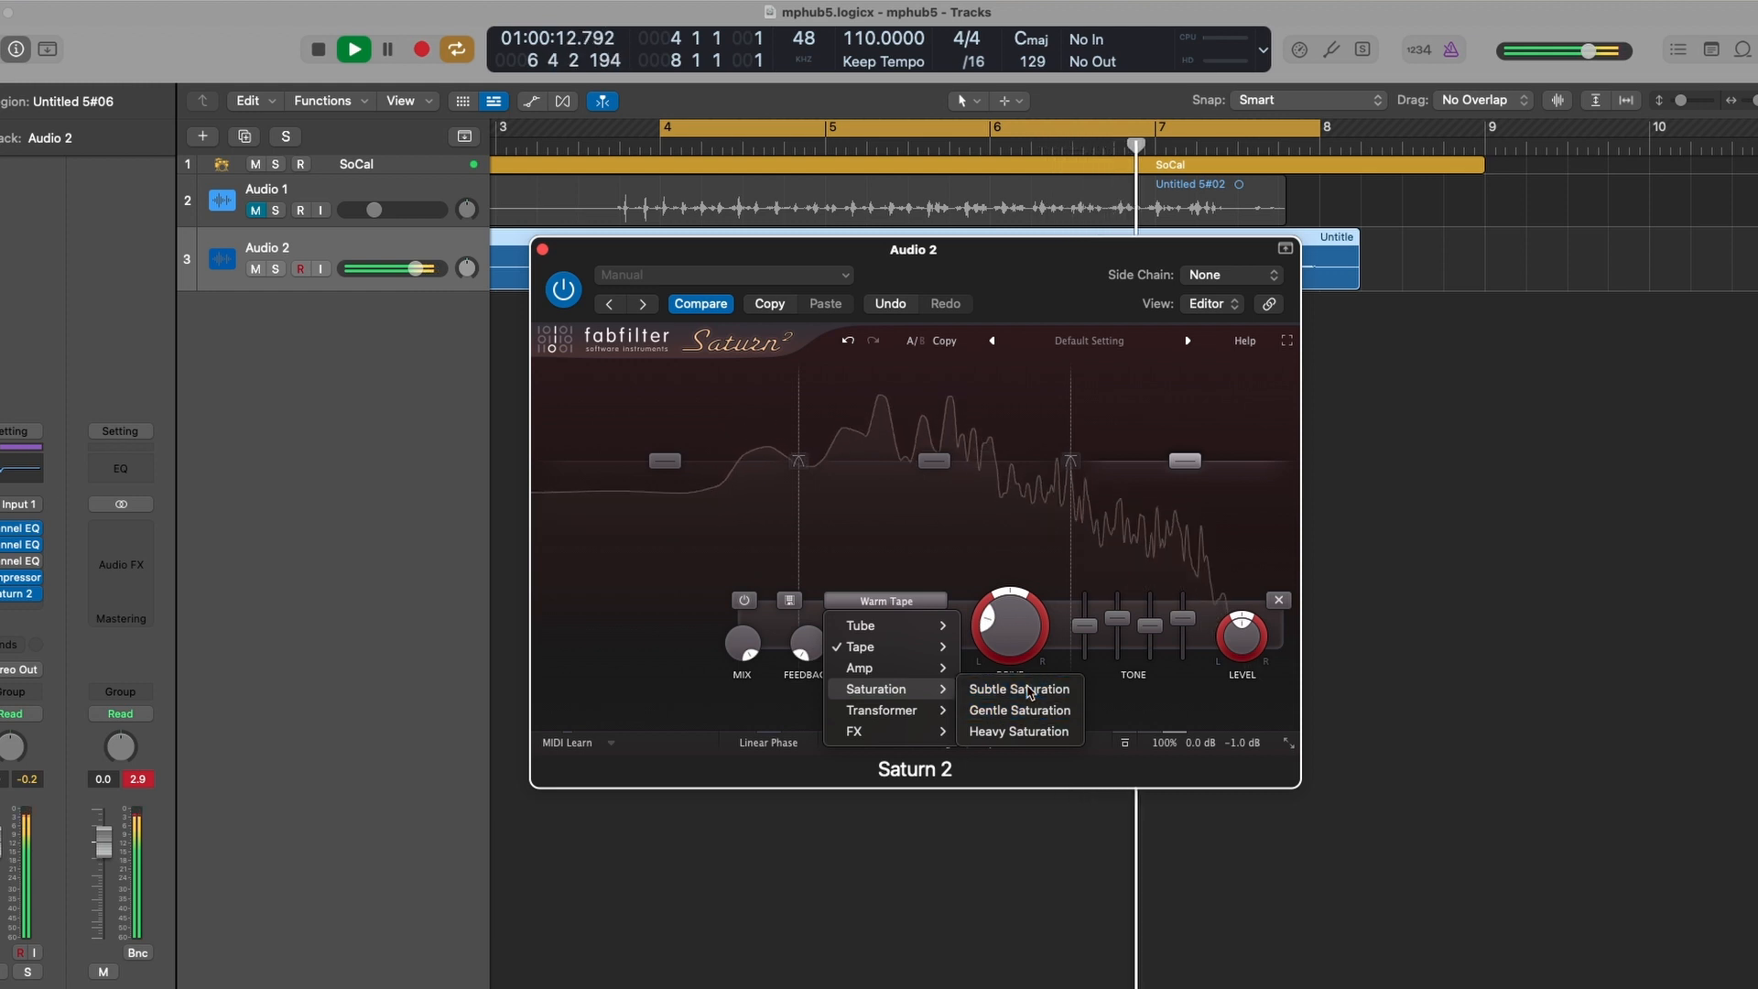
left_click(1029, 690)
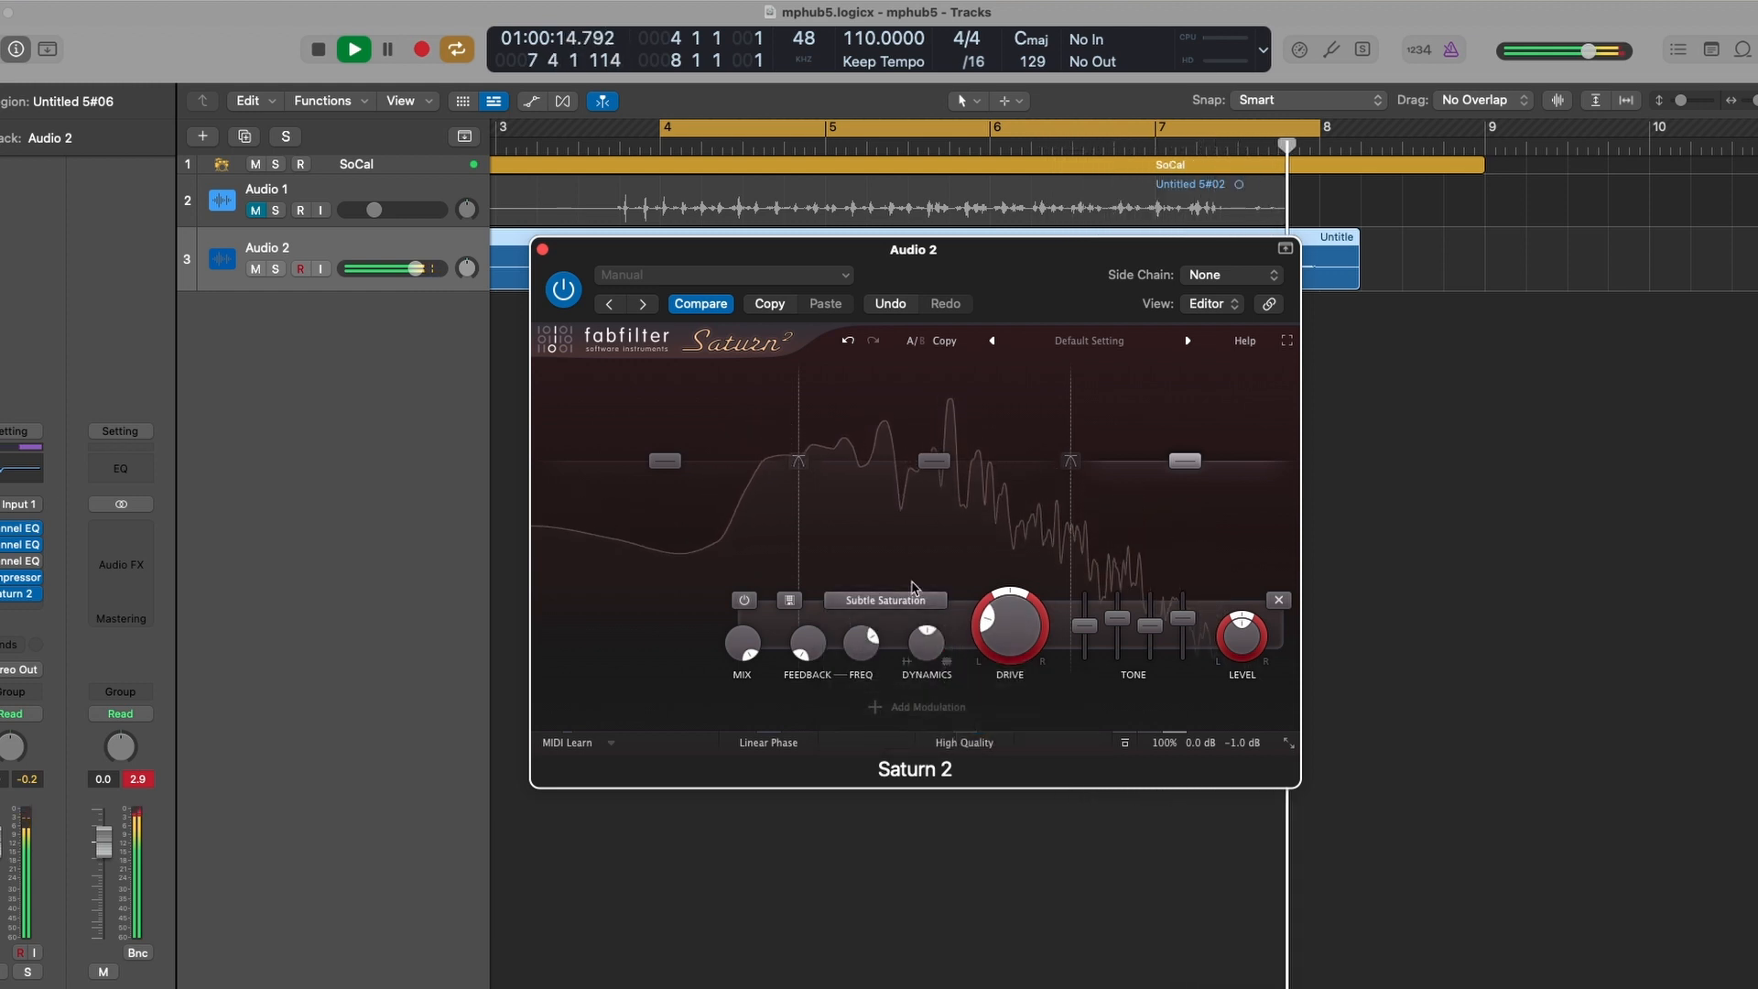
- Adjust Band 1's presence tone slider and select Bands 3 and 2 to review them
mouse_move(1018, 634)
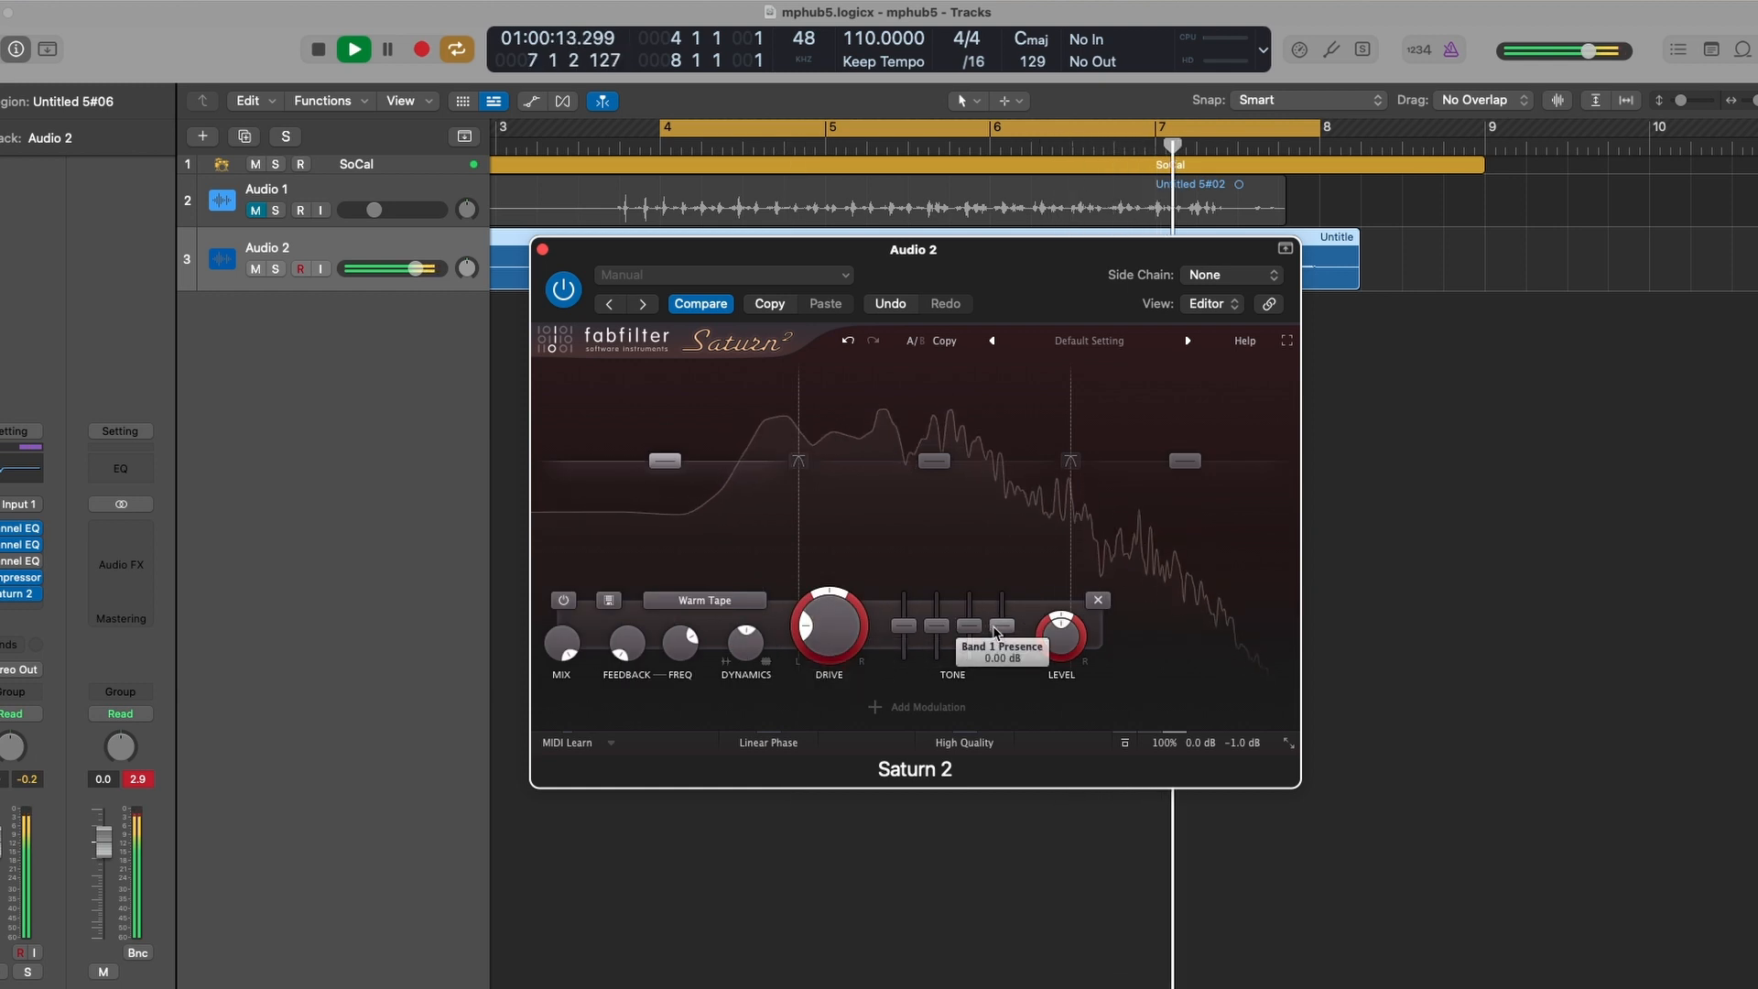
left_click_drag(998, 637, 968, 639)
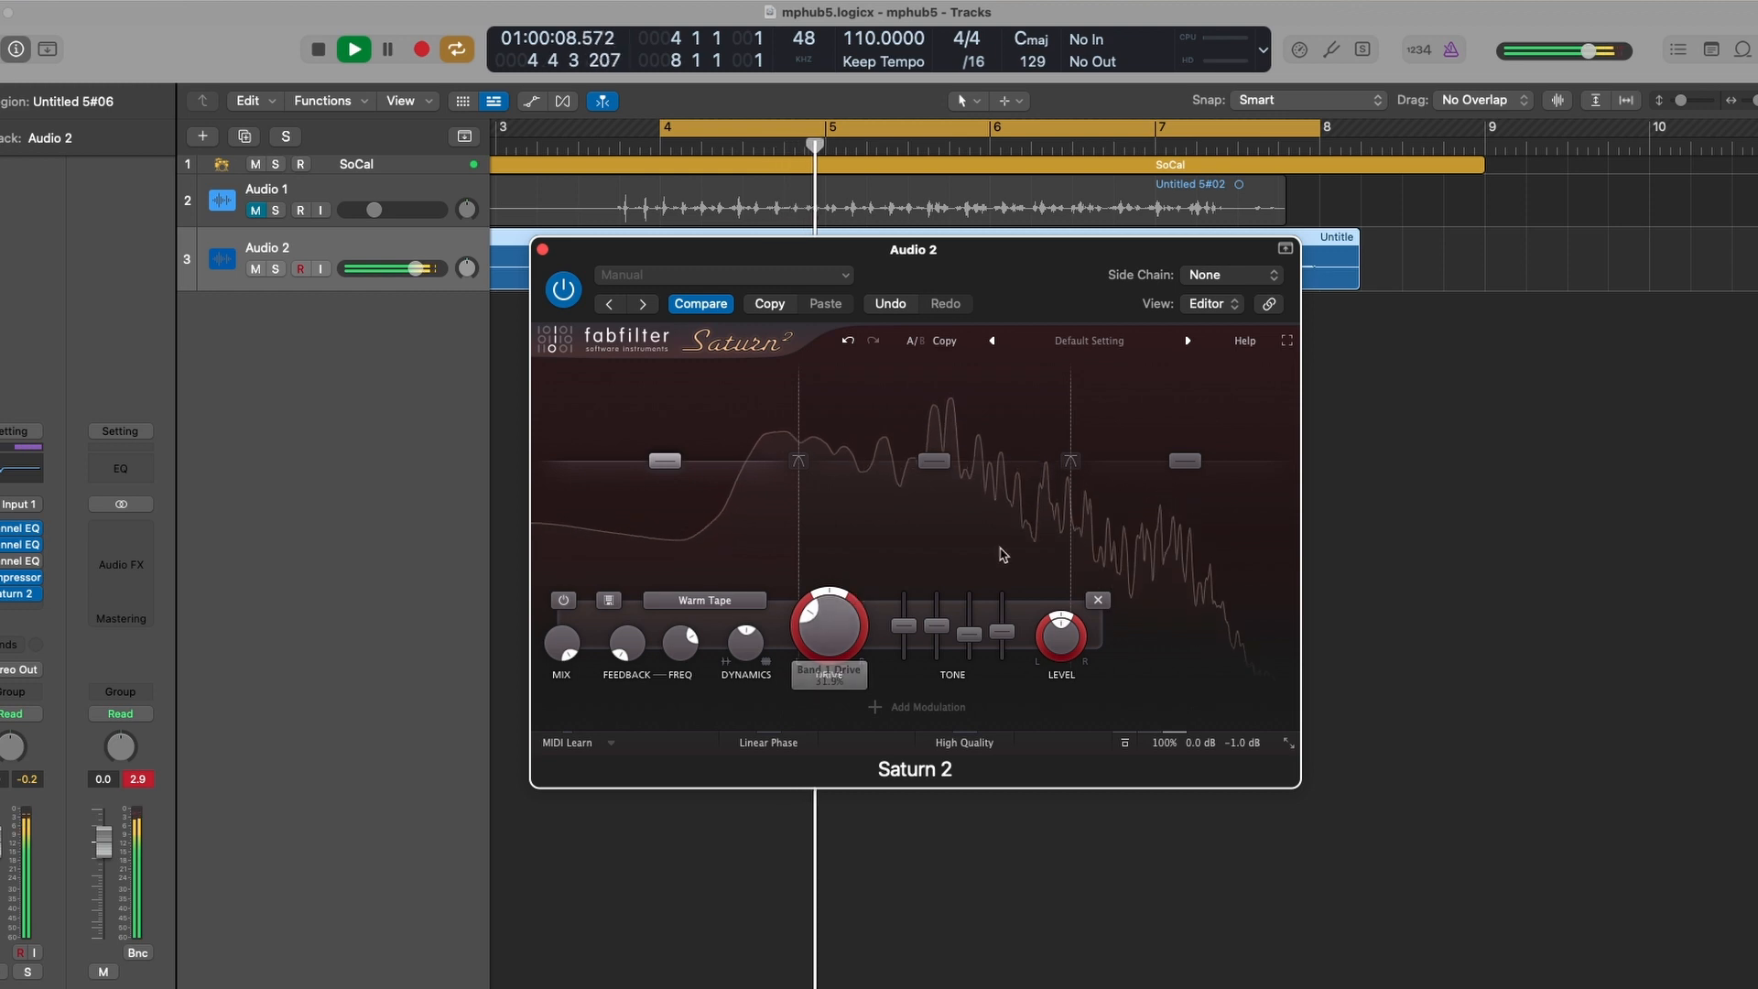
left_click(1150, 505)
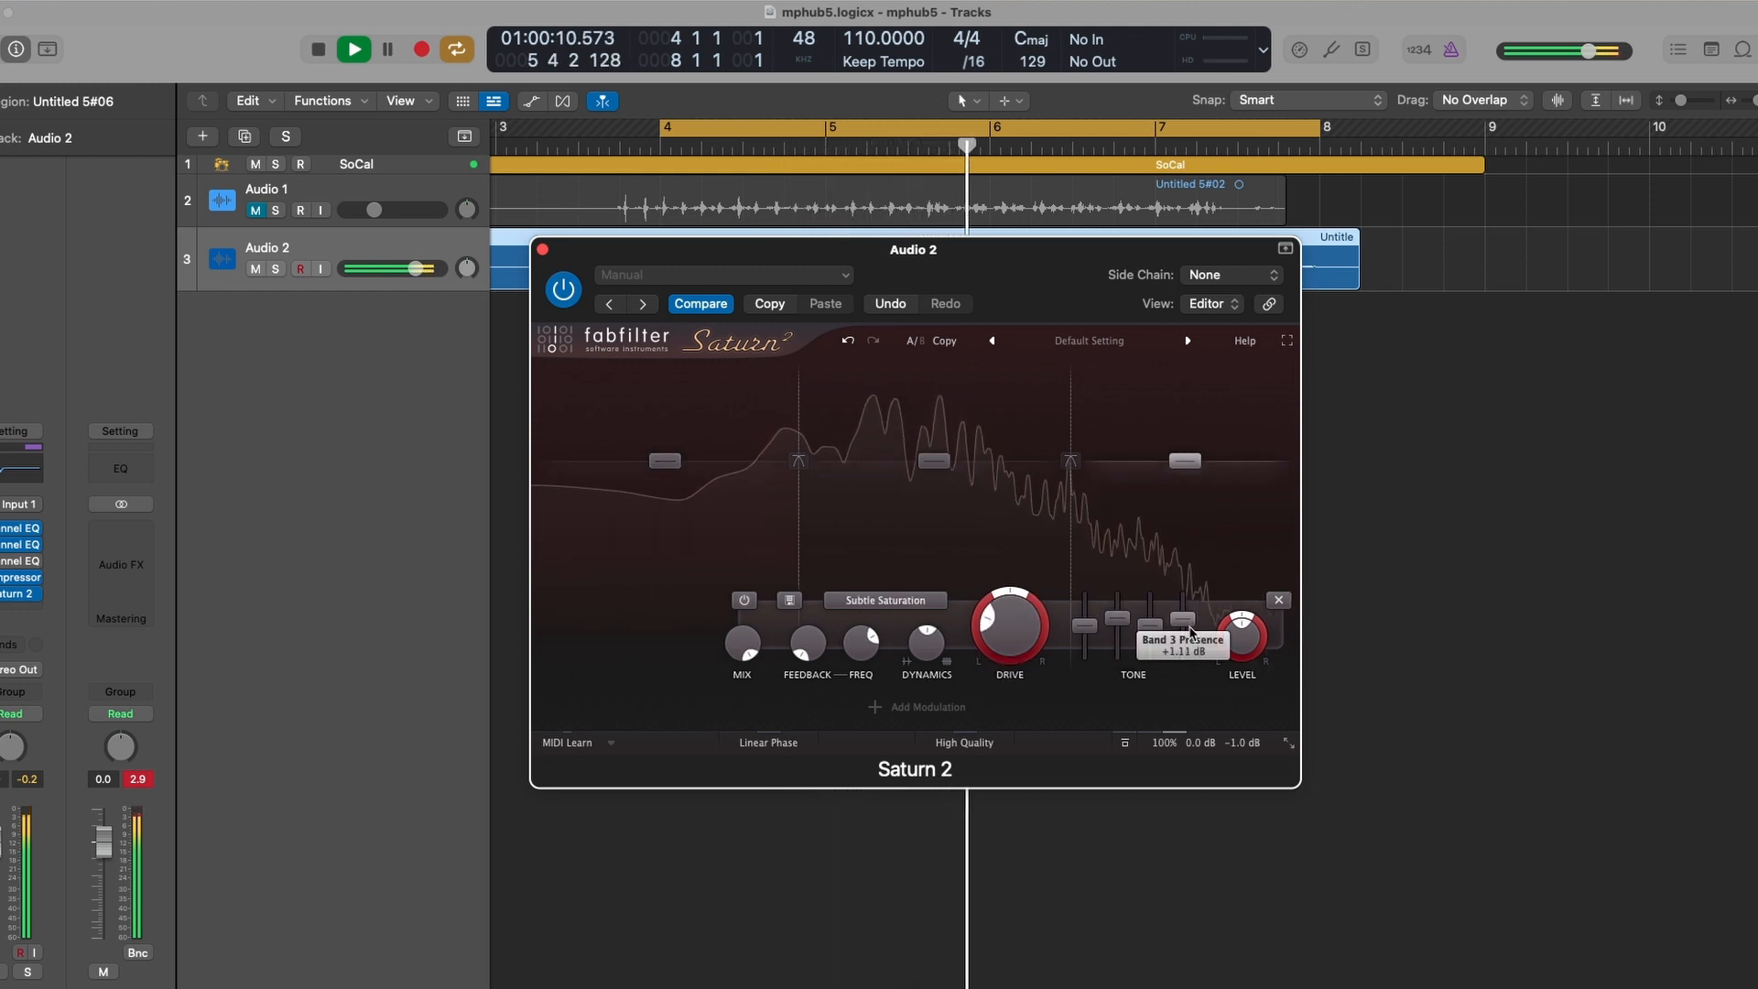
left_click(980, 579)
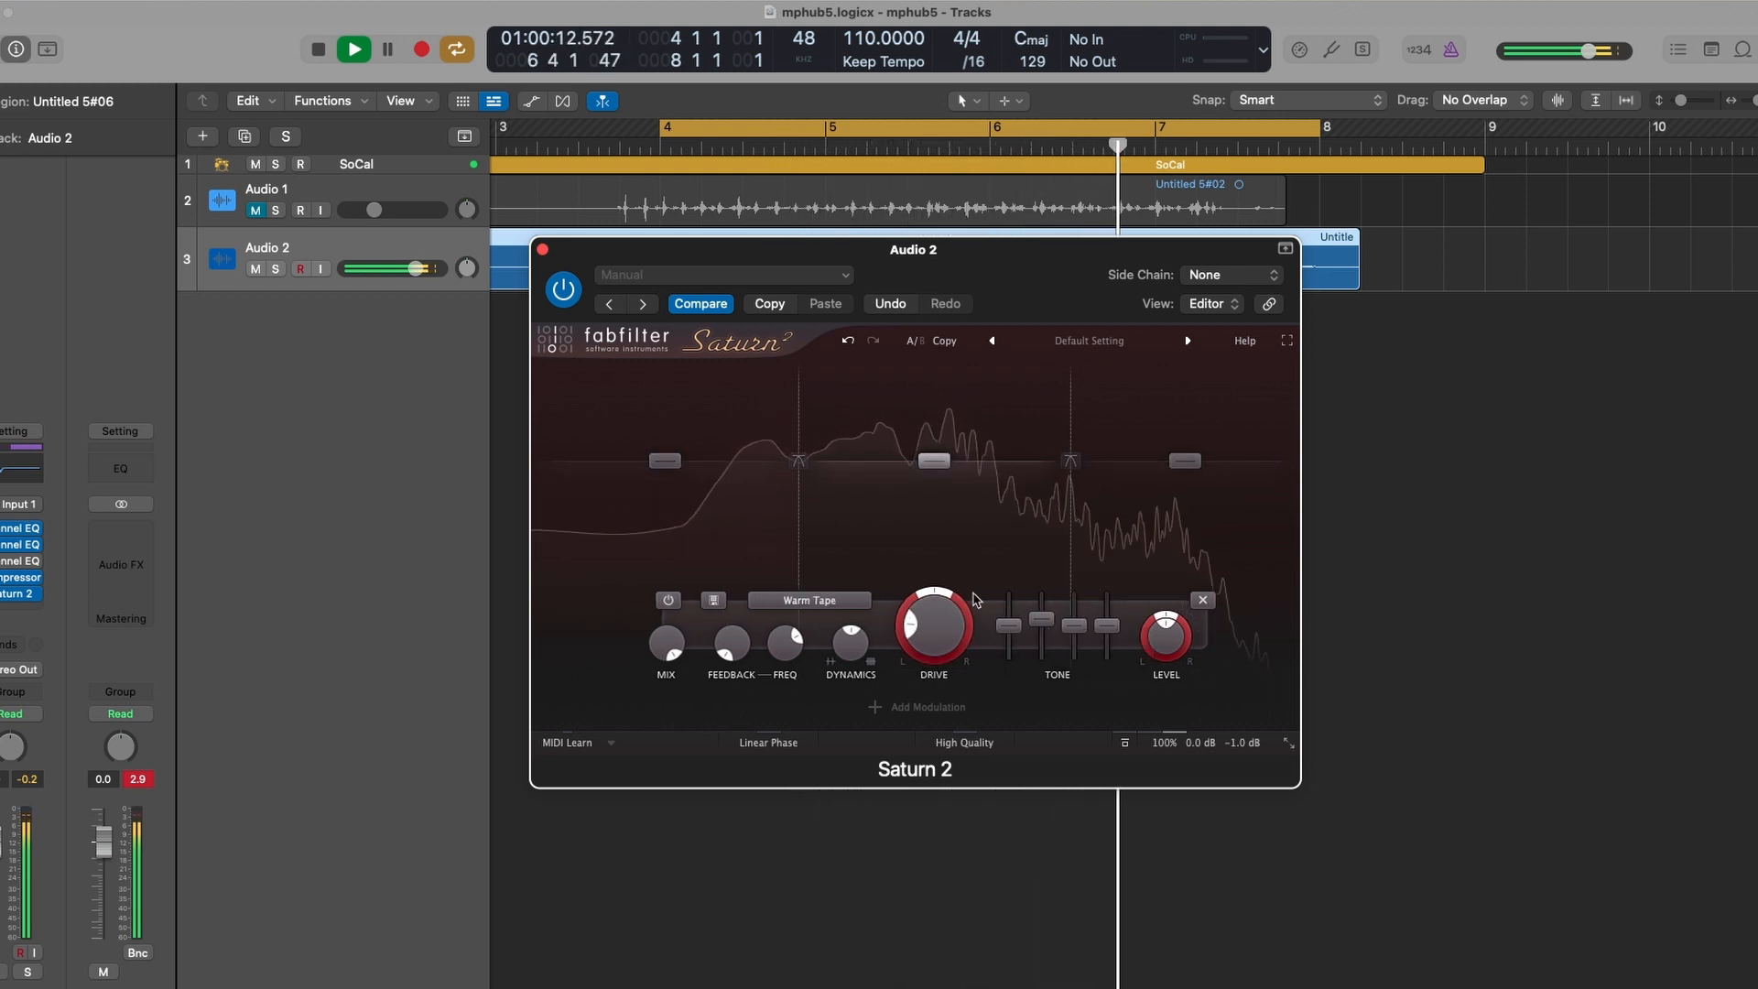
key("space")
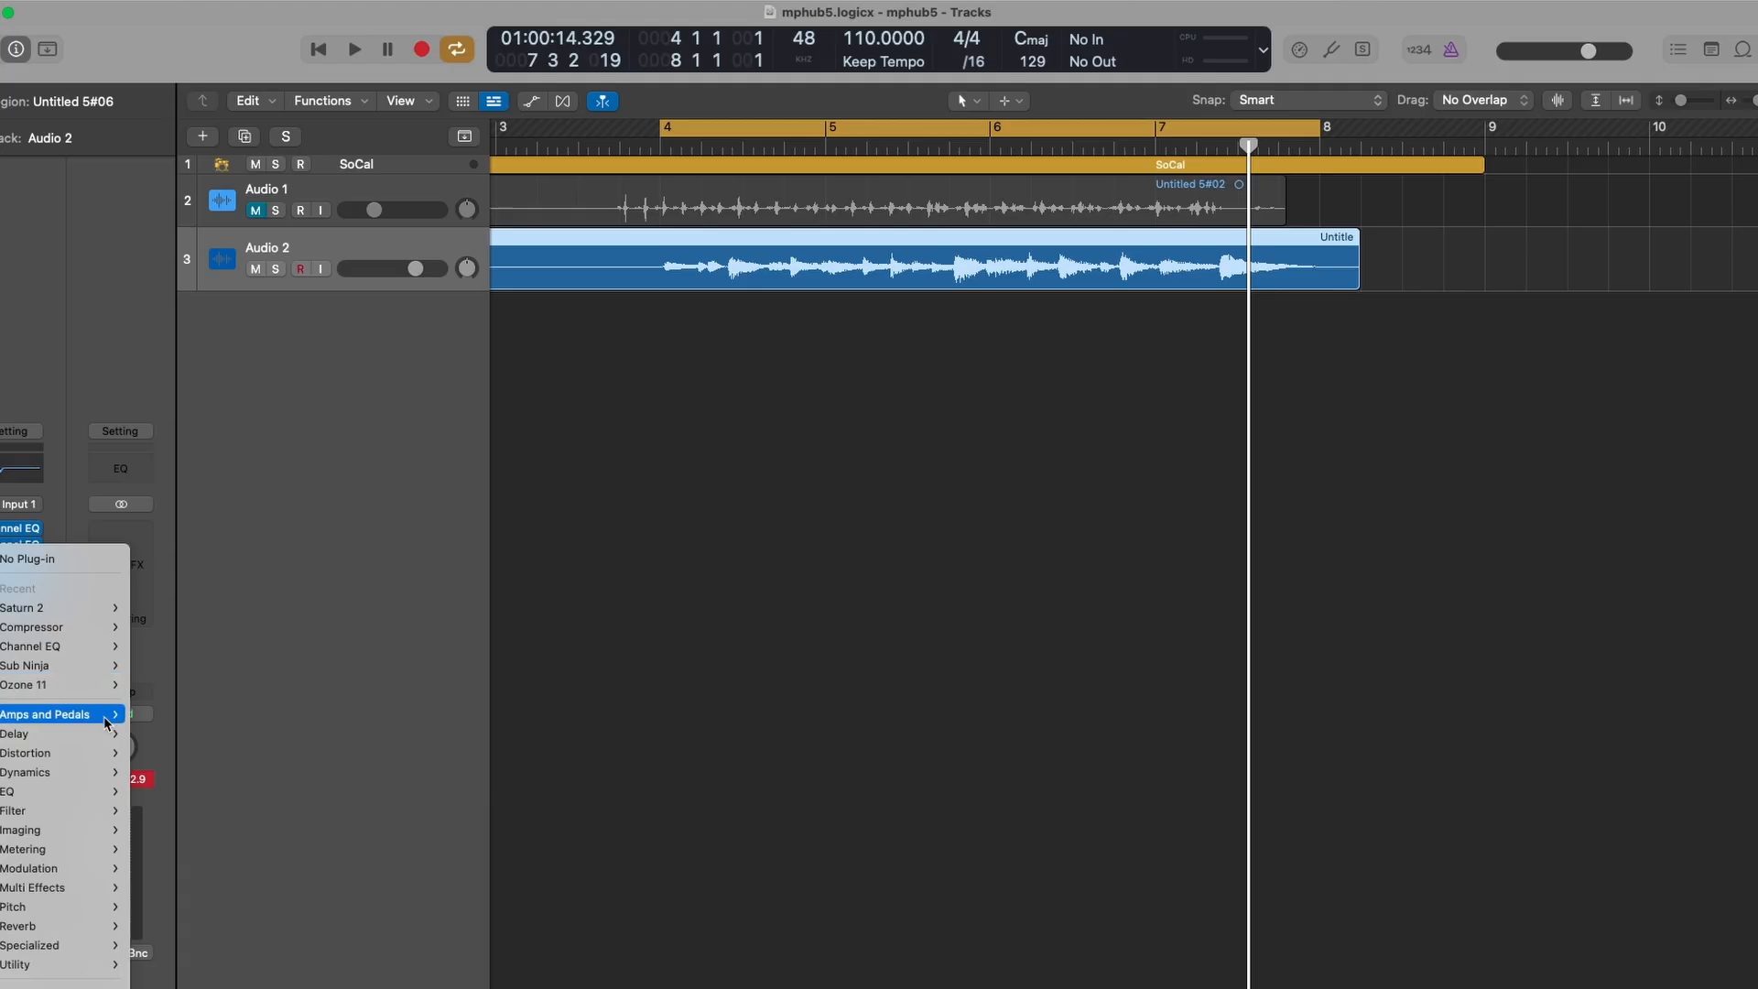
- Insert ValhallaVintageVerb in Stereo on the Audio 2 channel
mouse_move(105, 720)
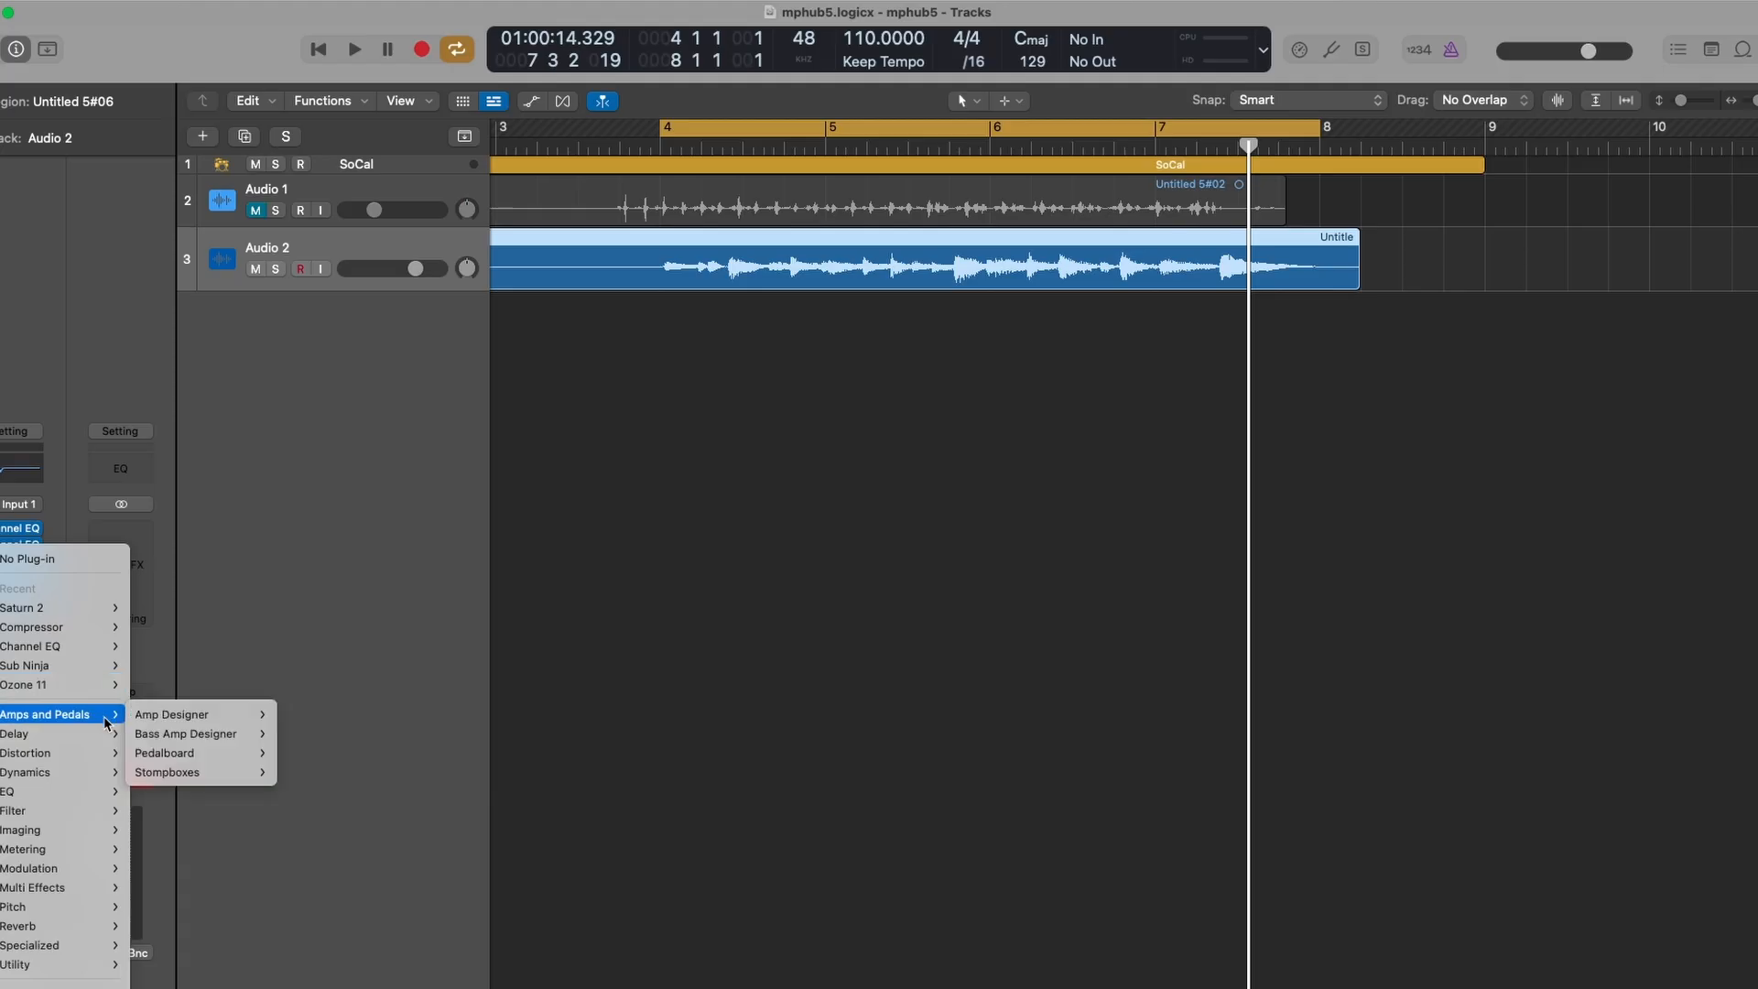
mouse_move(106, 983)
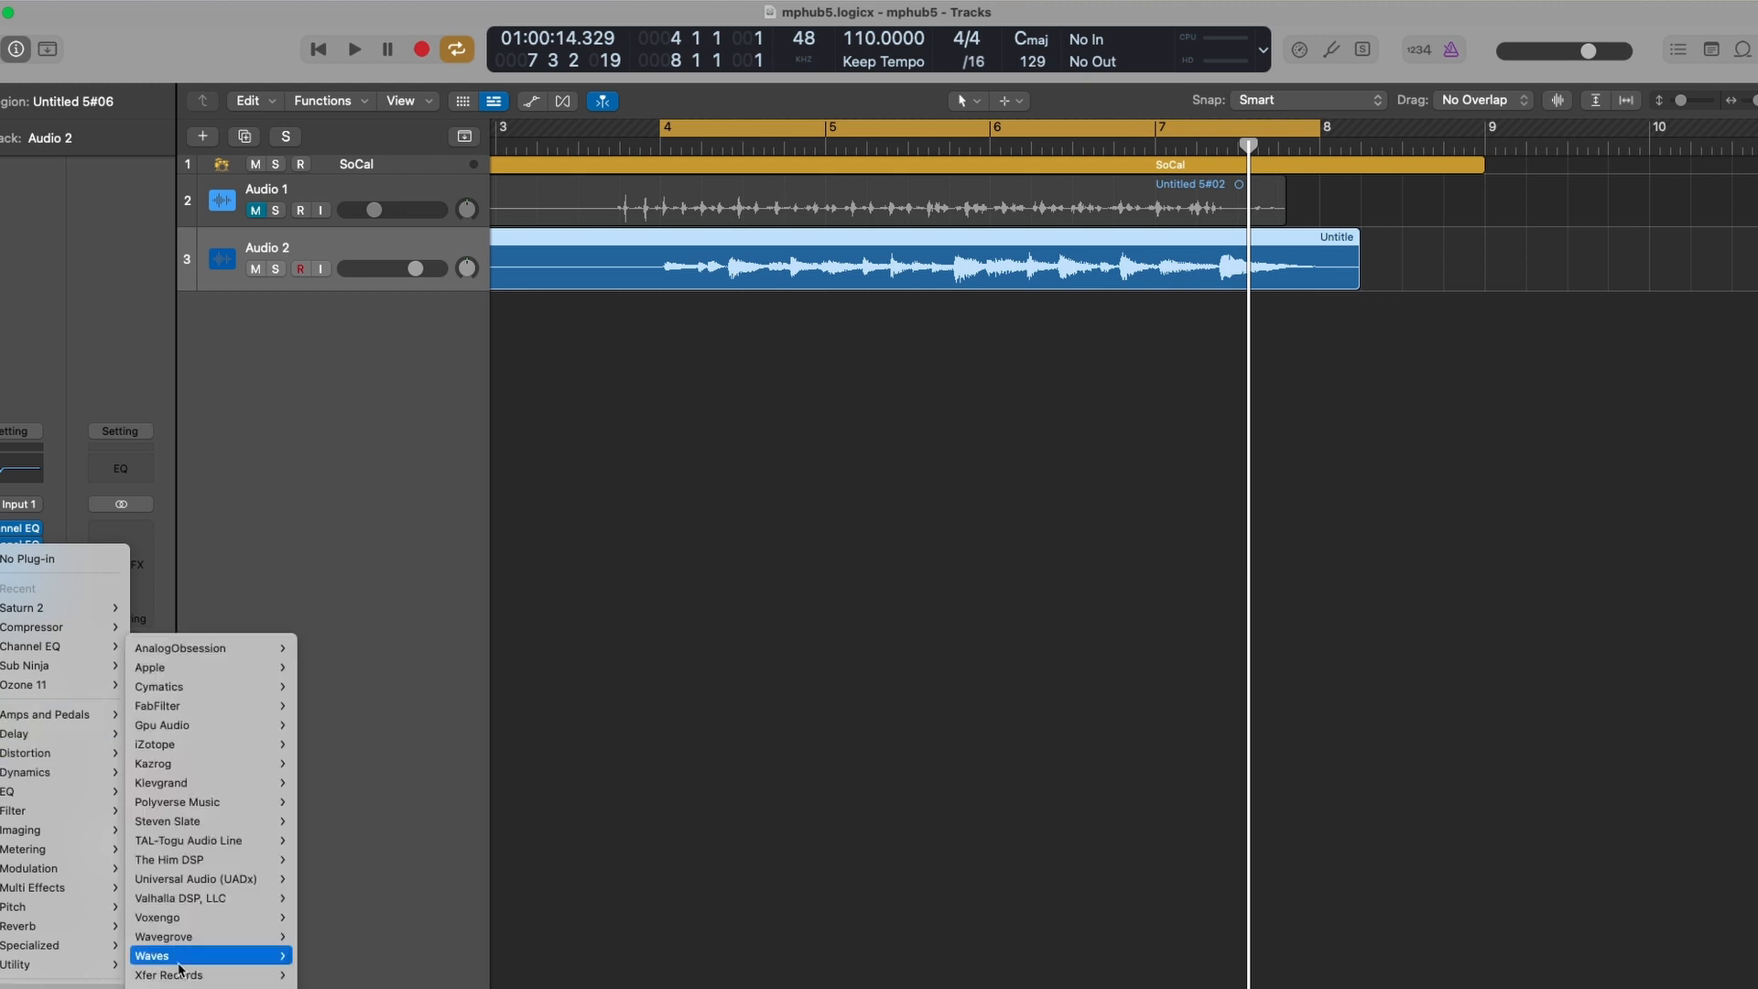
mouse_move(247, 898)
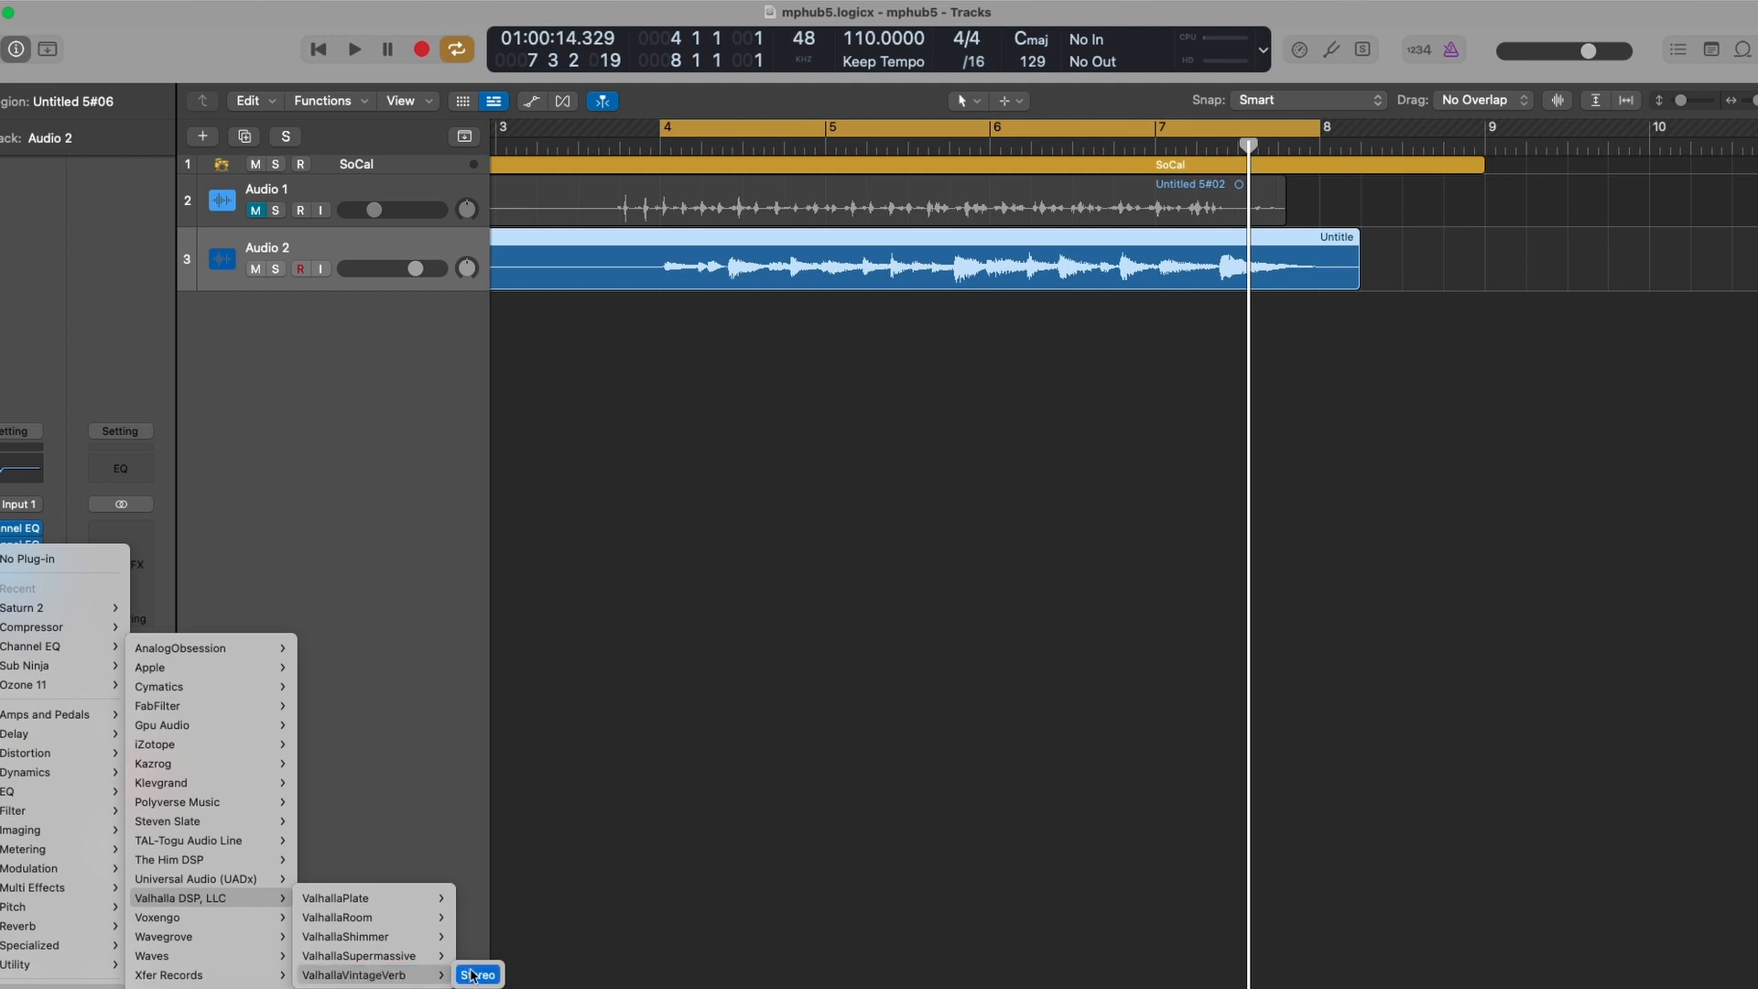
left_click(472, 975)
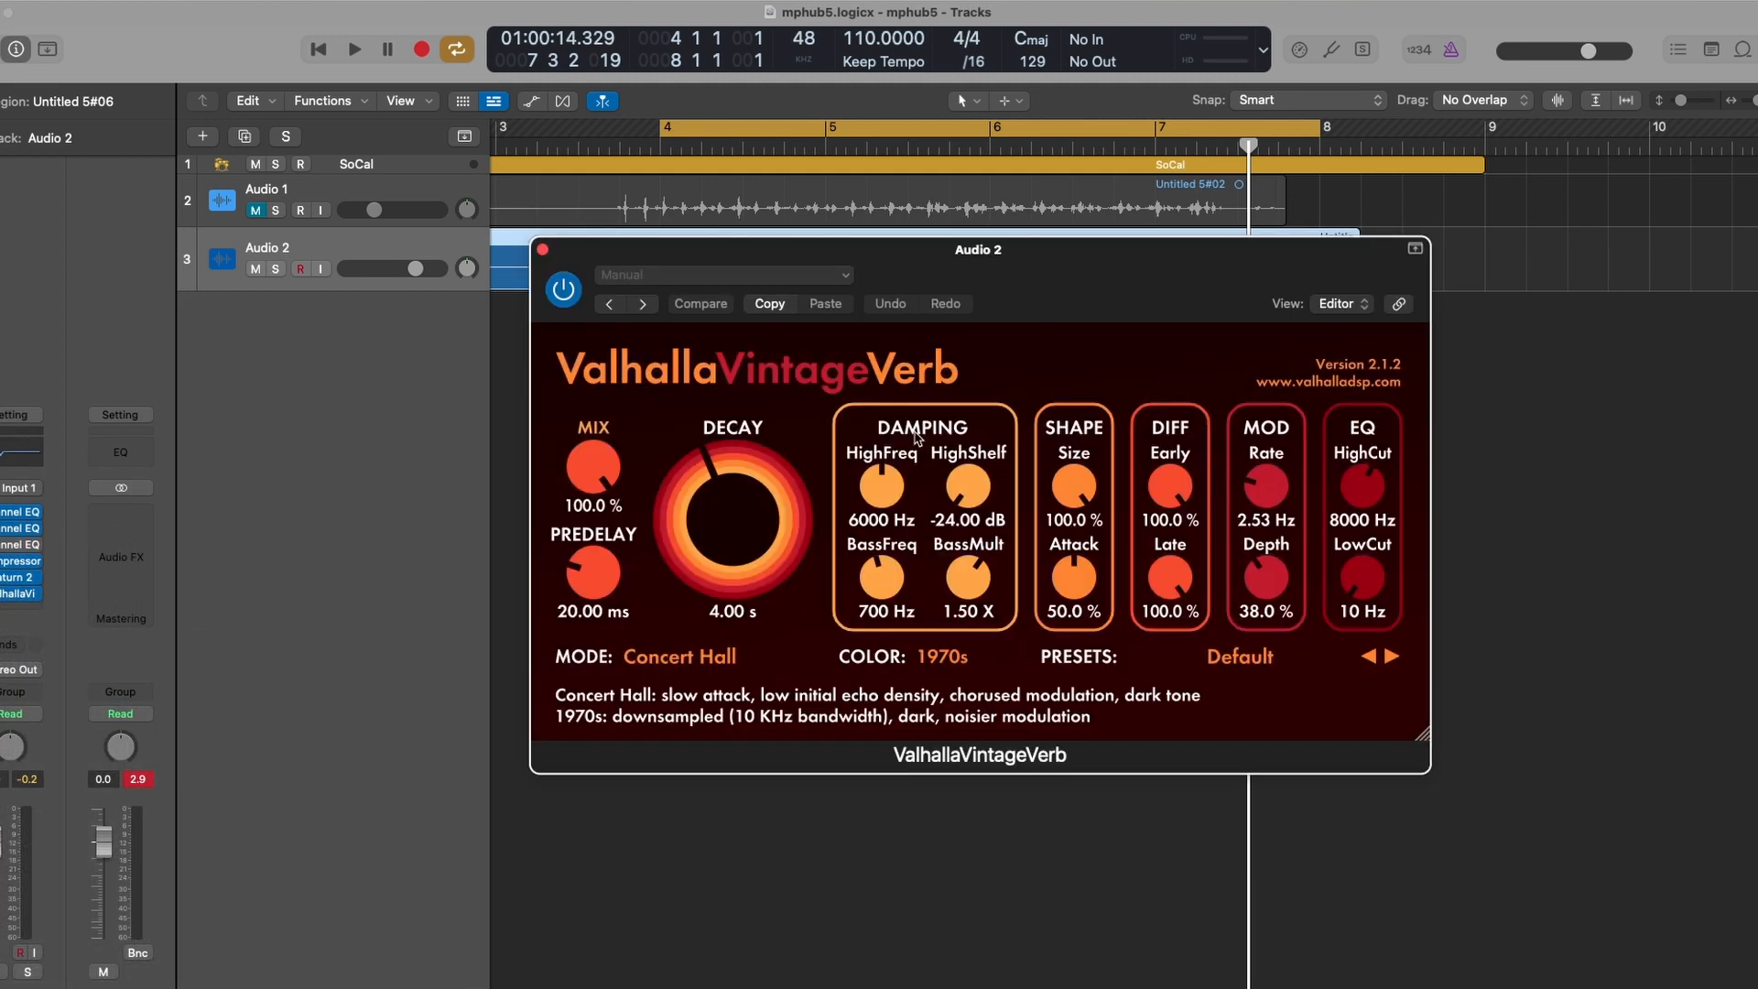
- Set the reverb's mix to 12.1% and its decay to 0.40 s while auditioning playback
left_click_drag(594, 463, 595, 492)
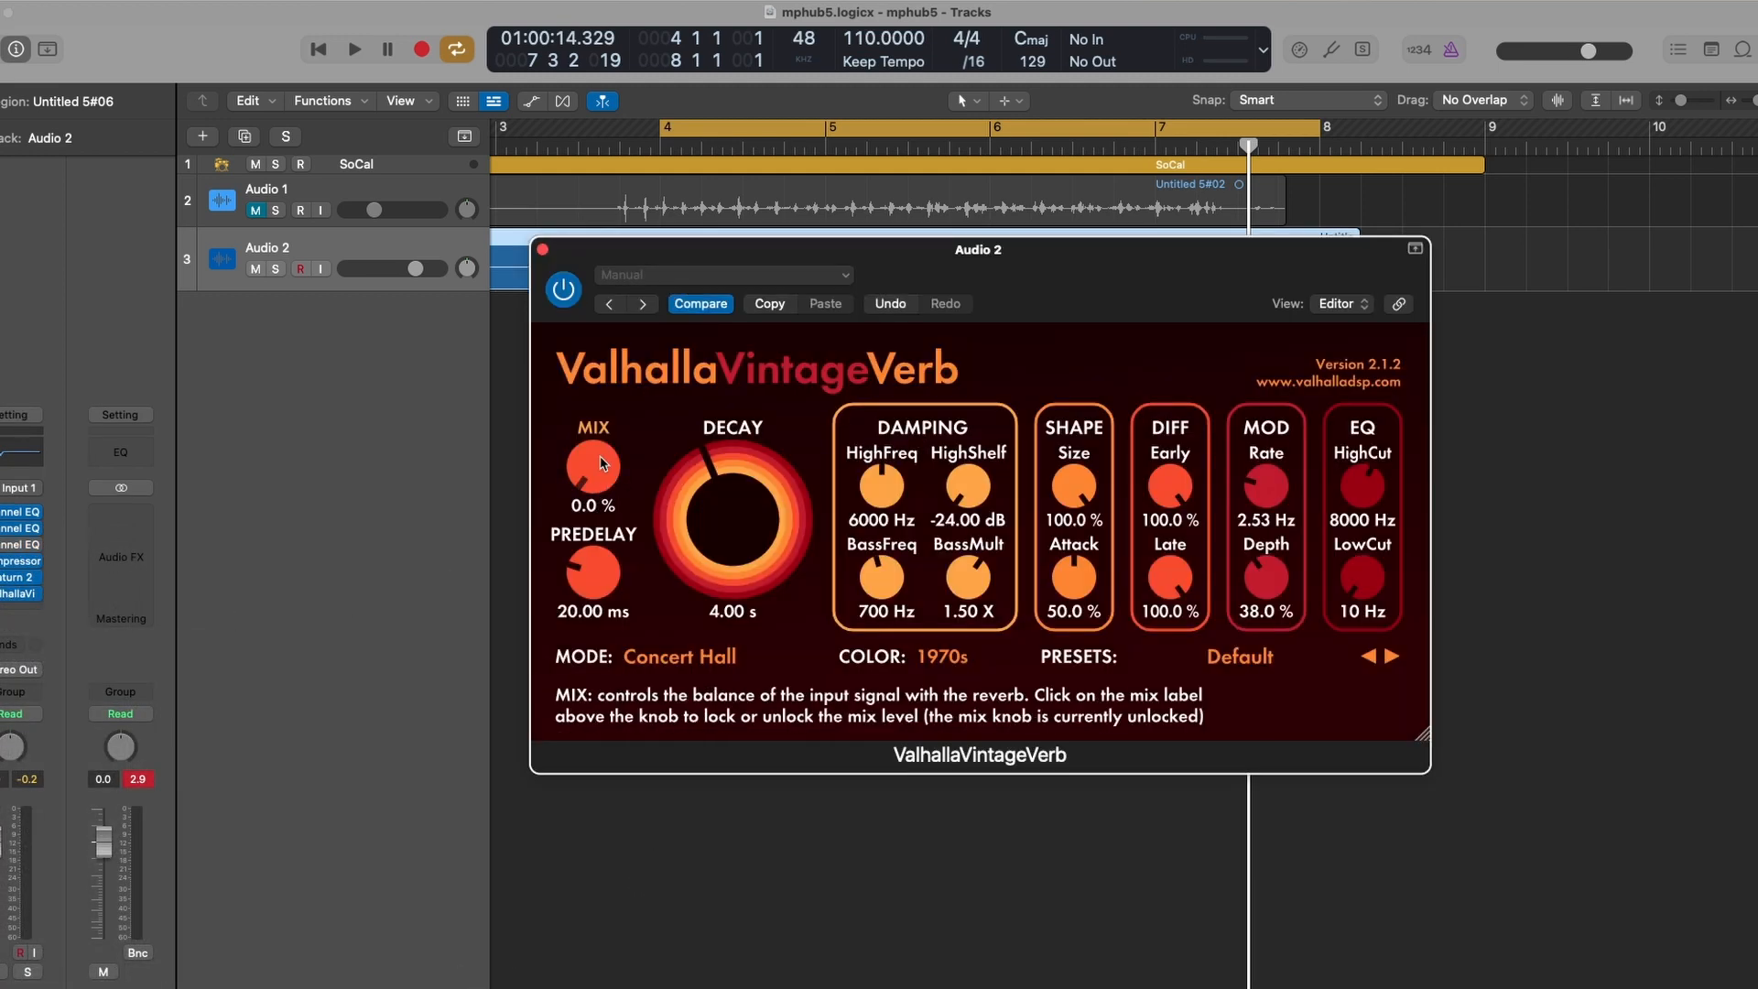
key("space")
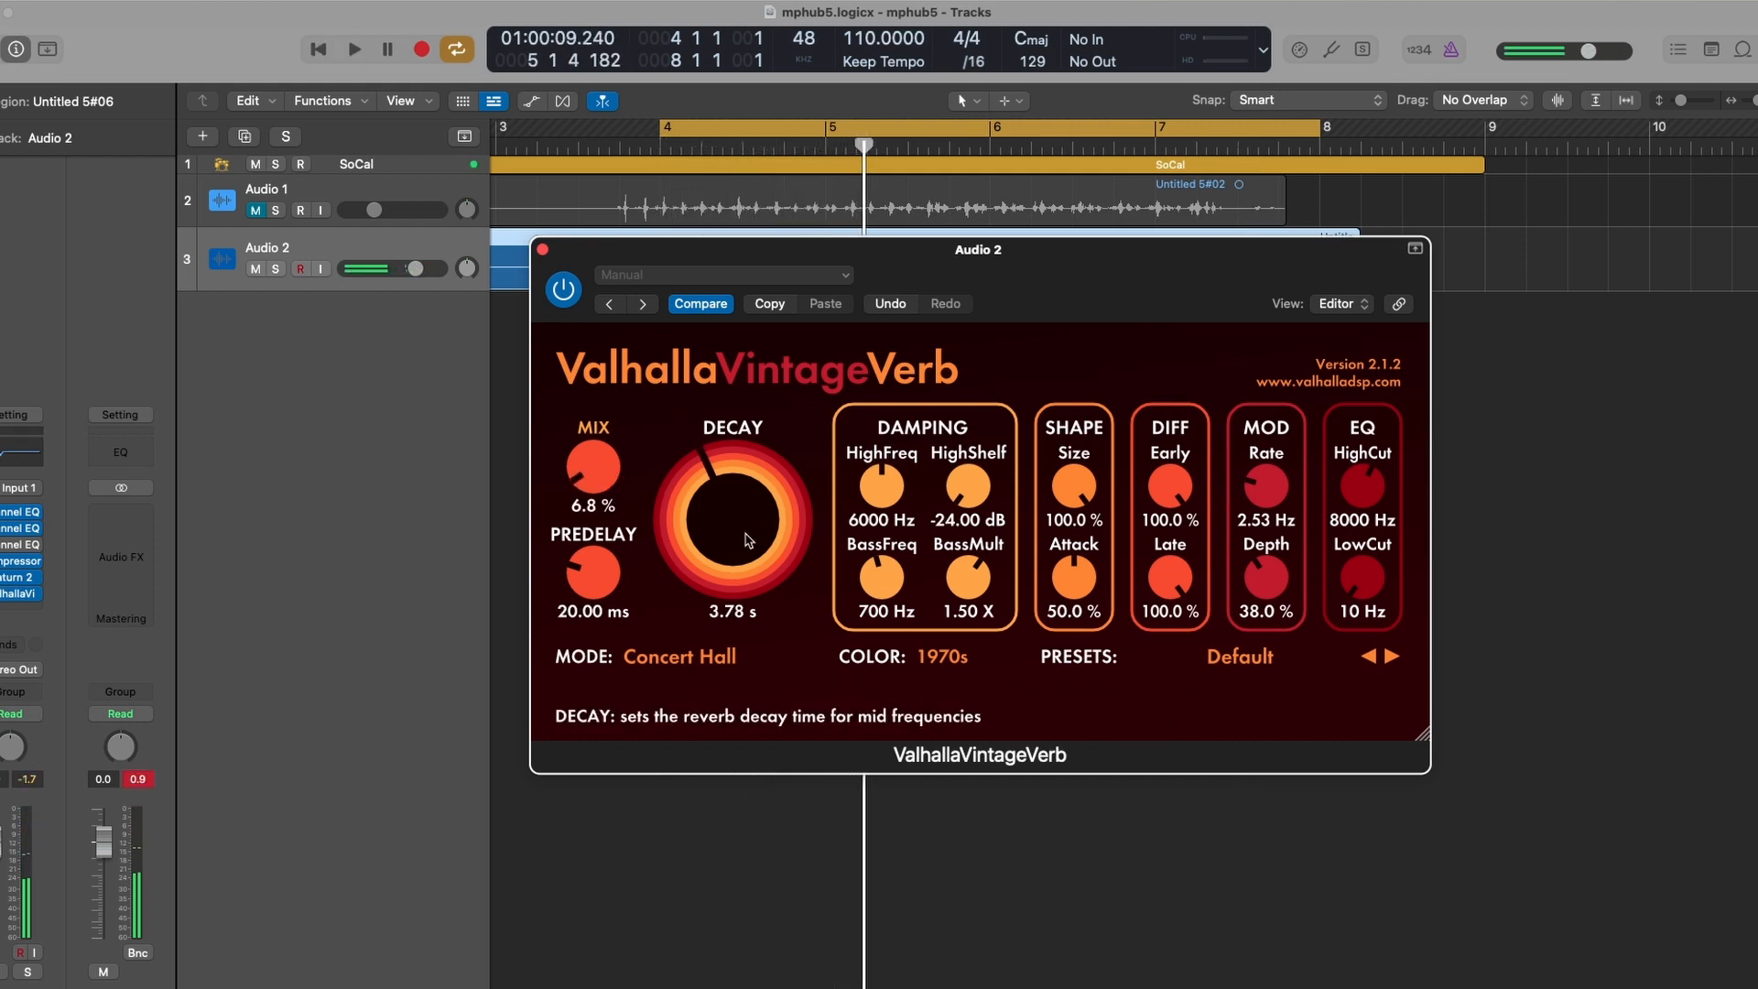
key("space")
left_click_drag(574, 463, 579, 449)
left_click_drag(710, 522, 710, 536)
- Set the reverb's high cut to 4110 Hz and raise its low cut
left_click_drag(1363, 487, 1363, 502)
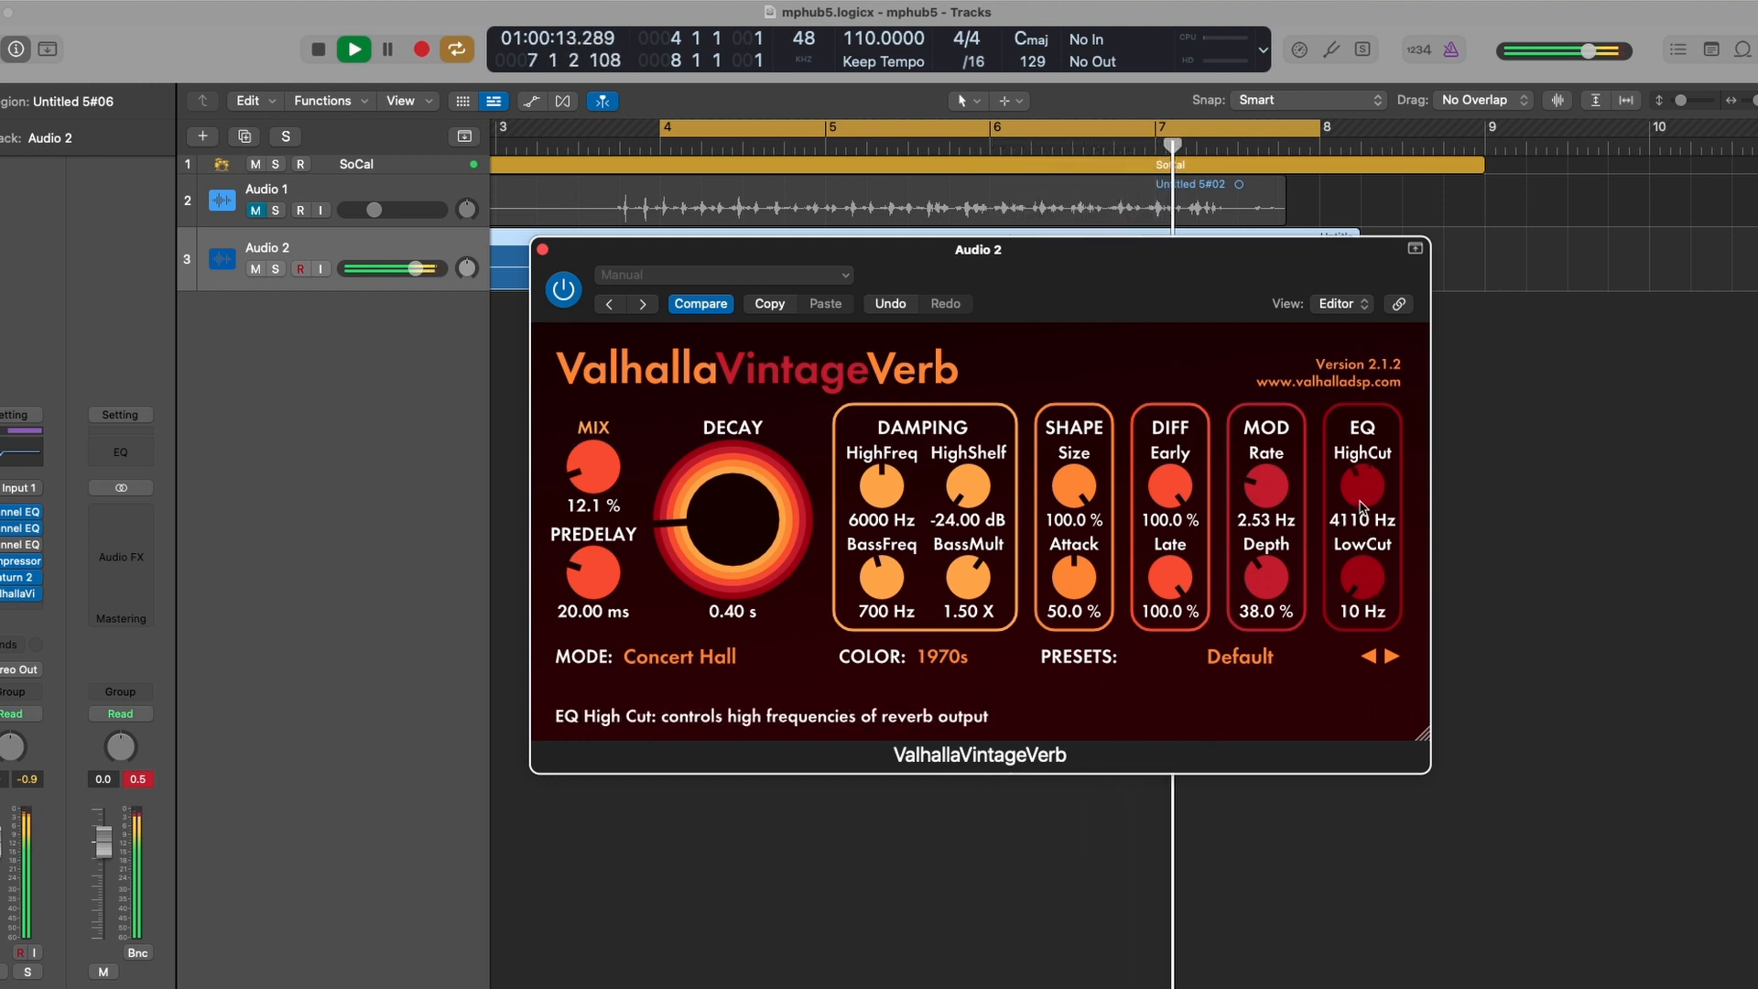
left_click_drag(1359, 565, 1357, 538)
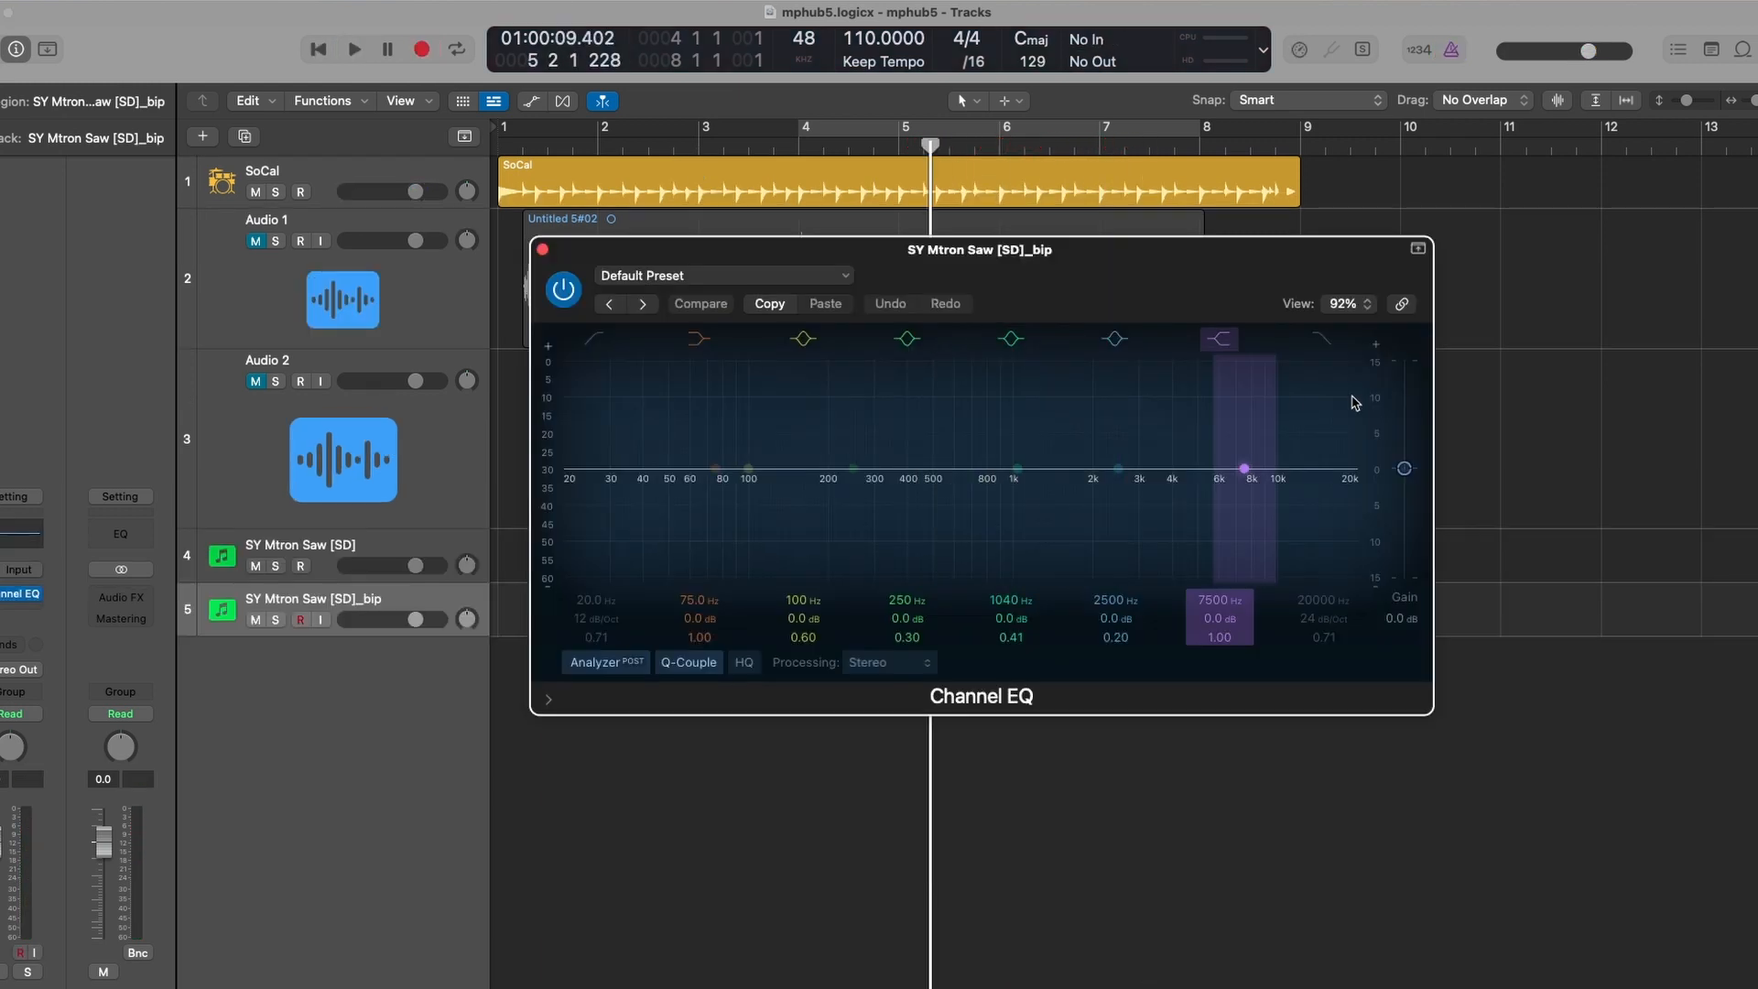
- Apply a steep high-cut on the SY Mtron Saw [SD]_bip Channel EQ and fine-tune it during playback
left_click_drag(1337, 472, 1060, 520)
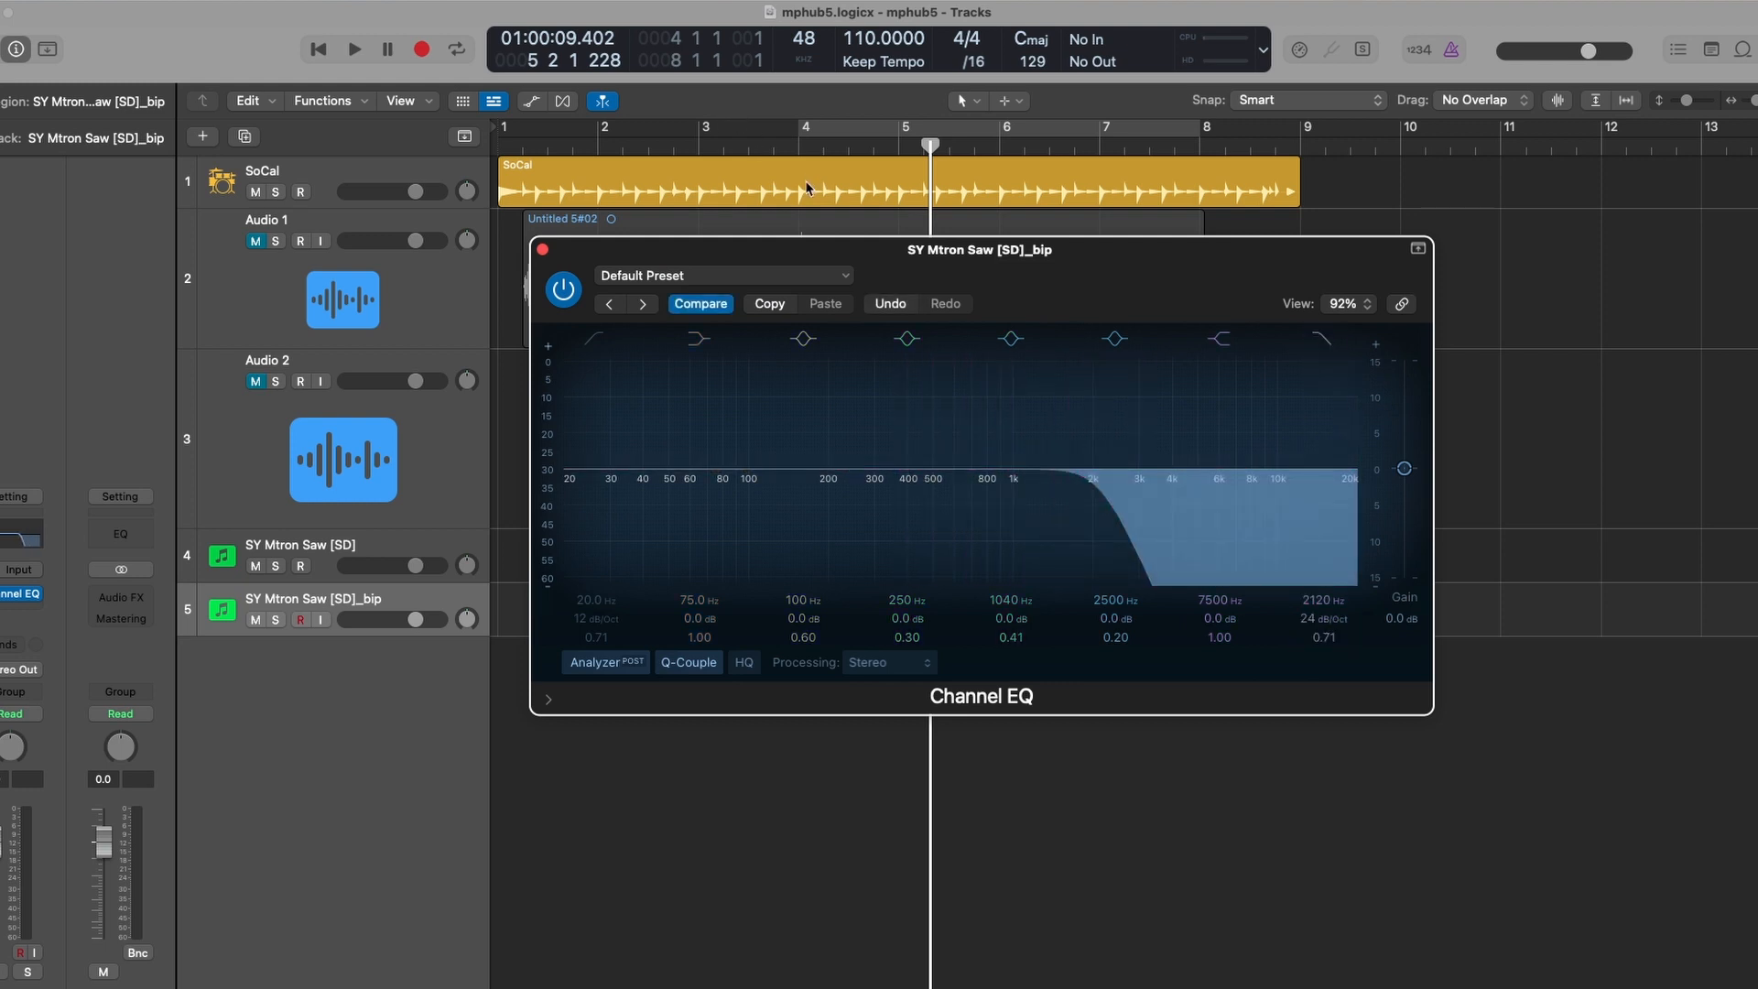
left_click(787, 147)
key("space")
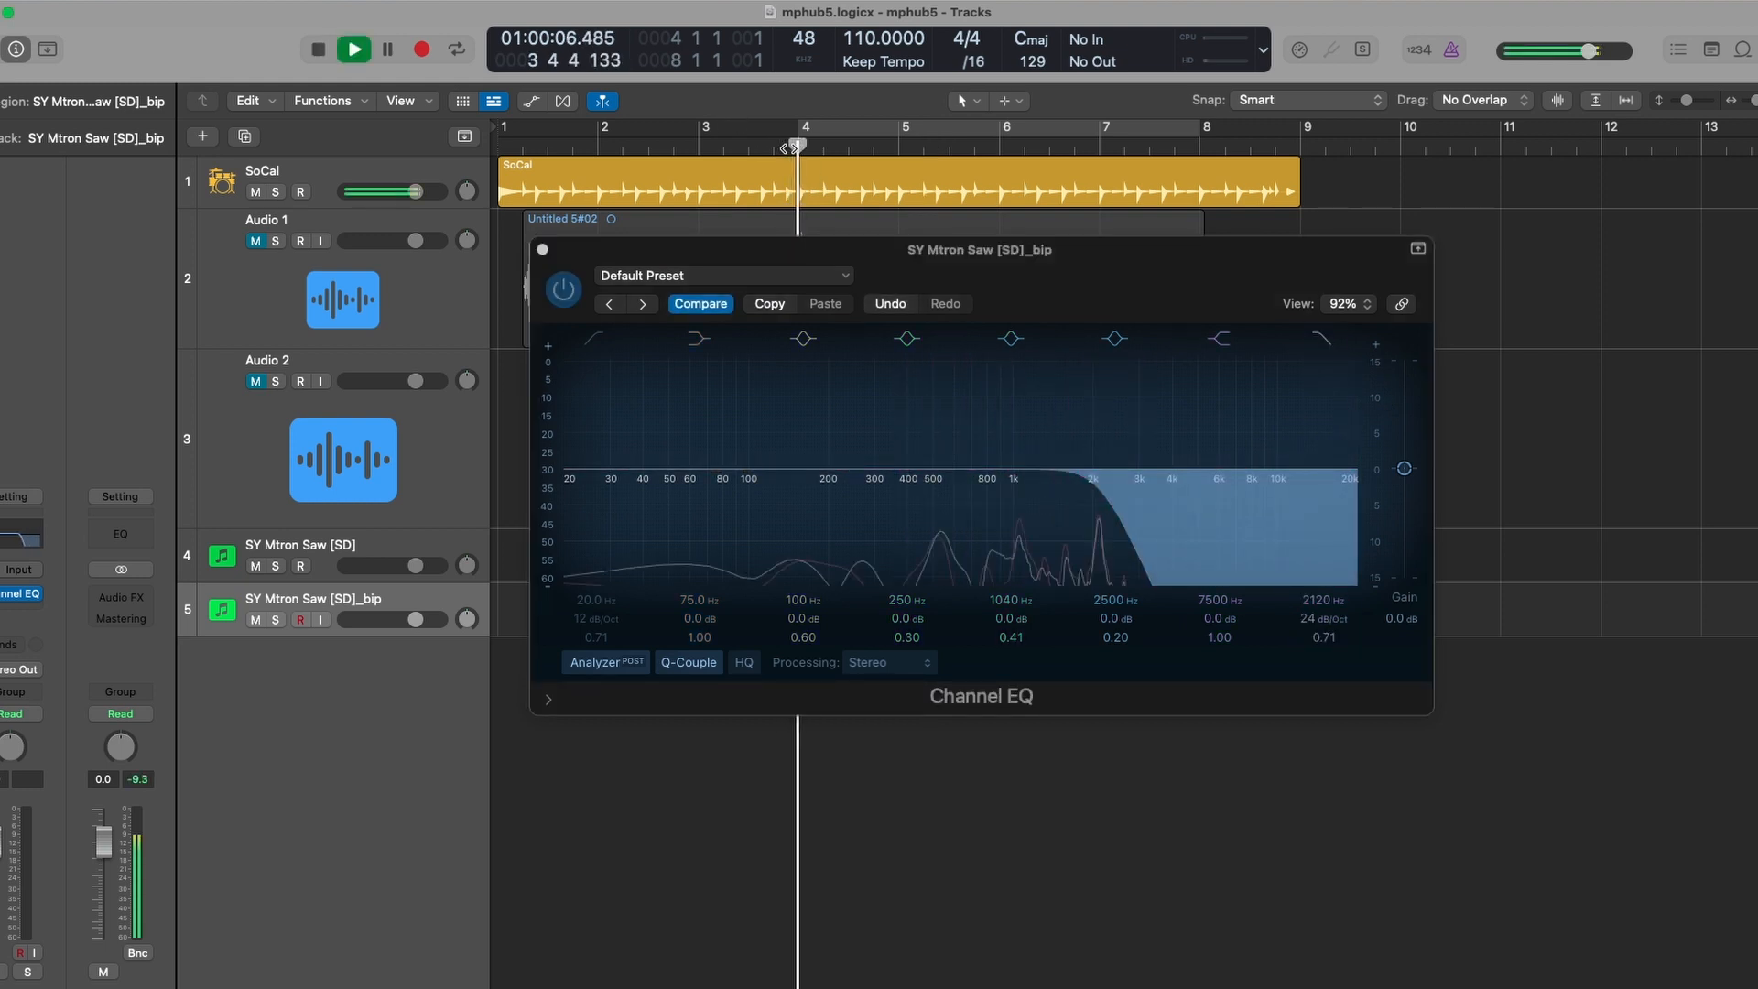
left_click_drag(1095, 554, 1158, 557)
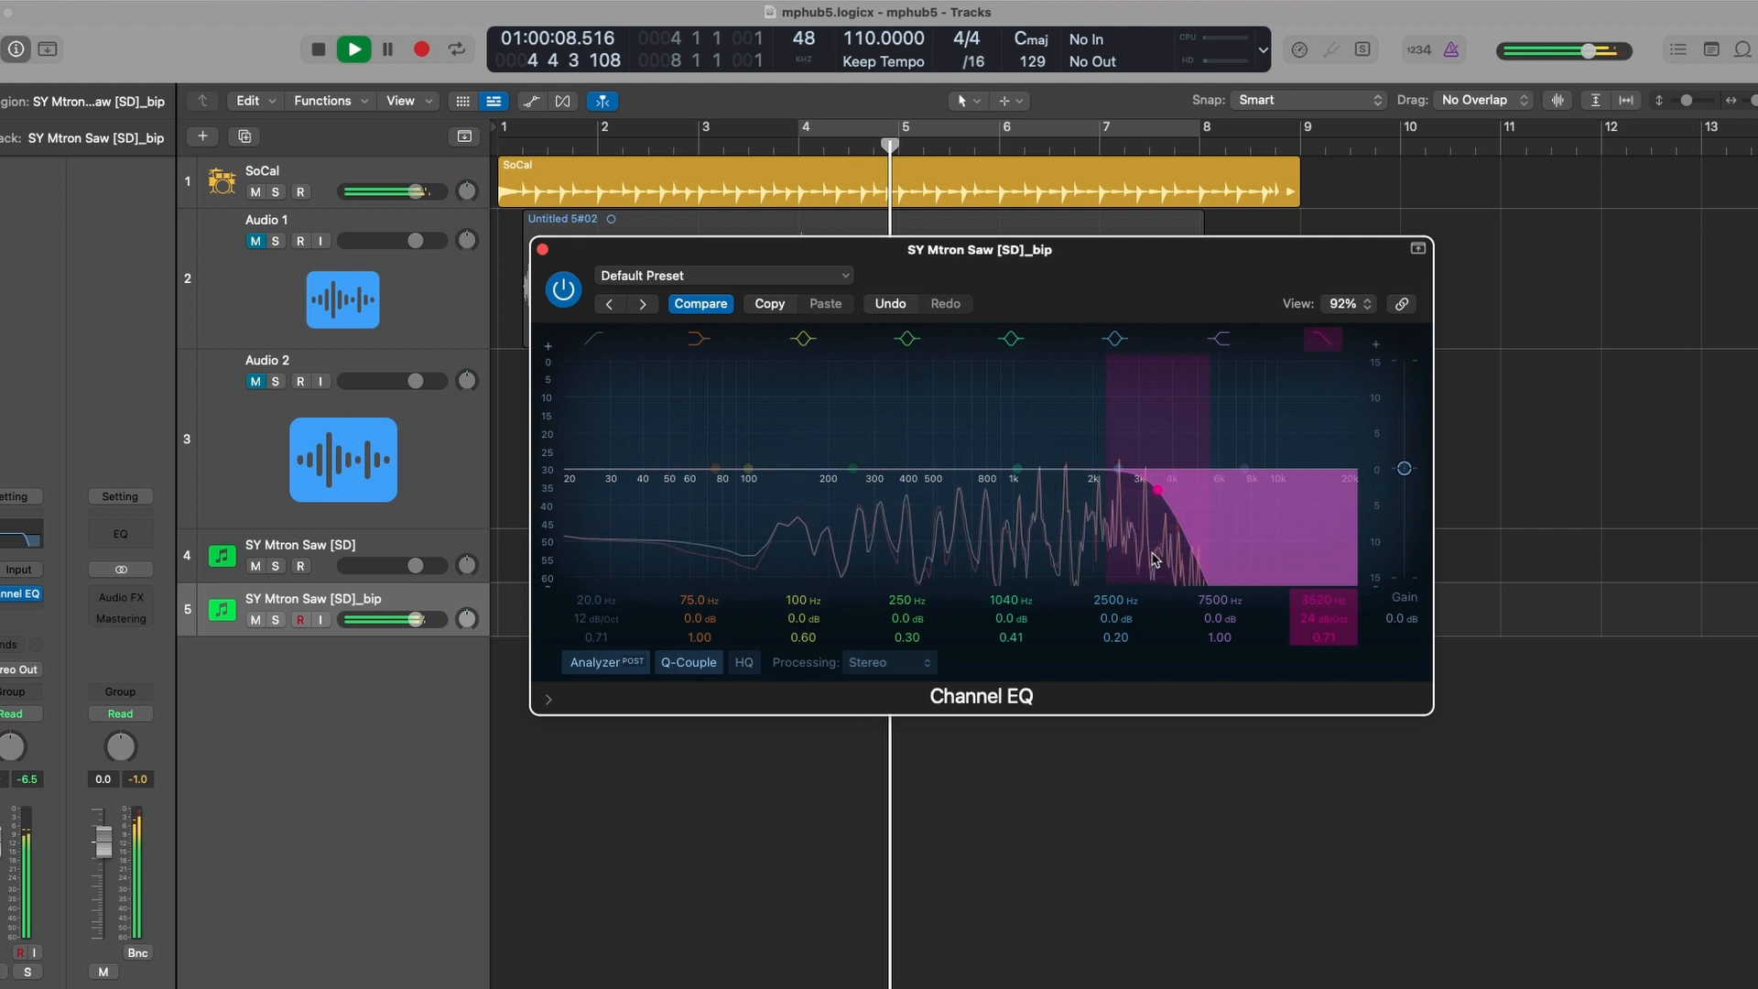
key("space")
- Insert a Tape Delay on SY Mtron Saw [SD]_bip and lower its dry level slightly
left_click(543, 249)
left_click(27, 593)
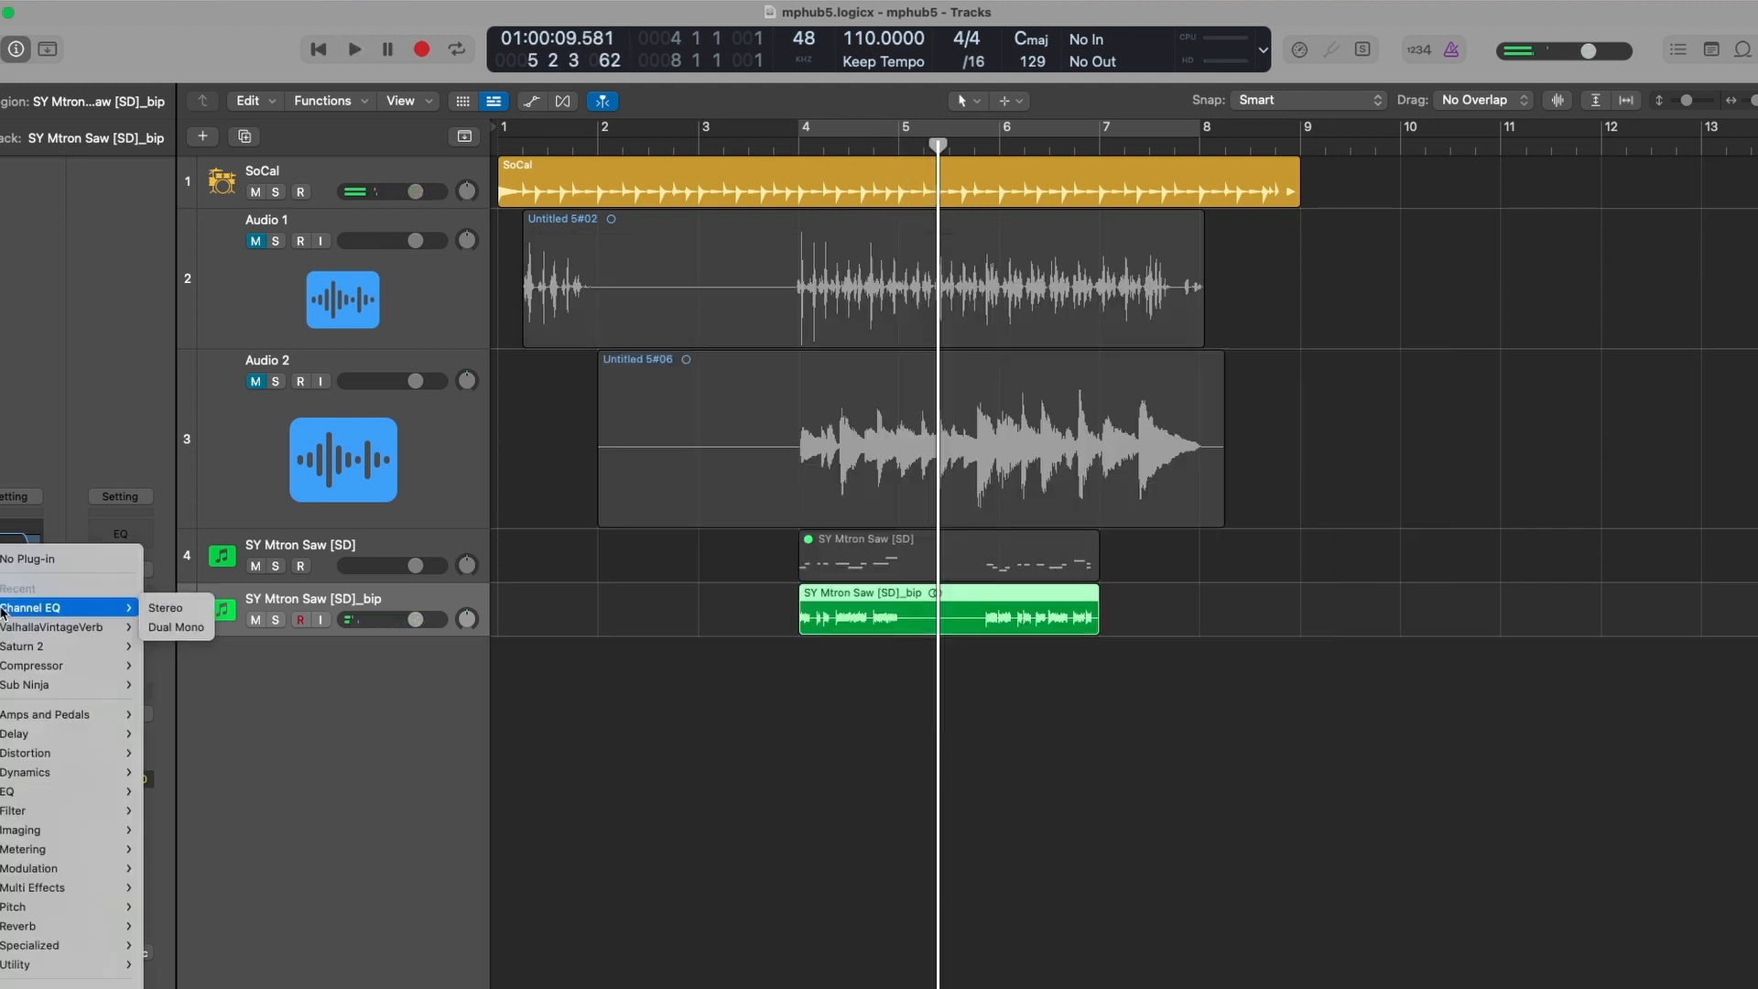
mouse_move(114, 733)
left_click(183, 822)
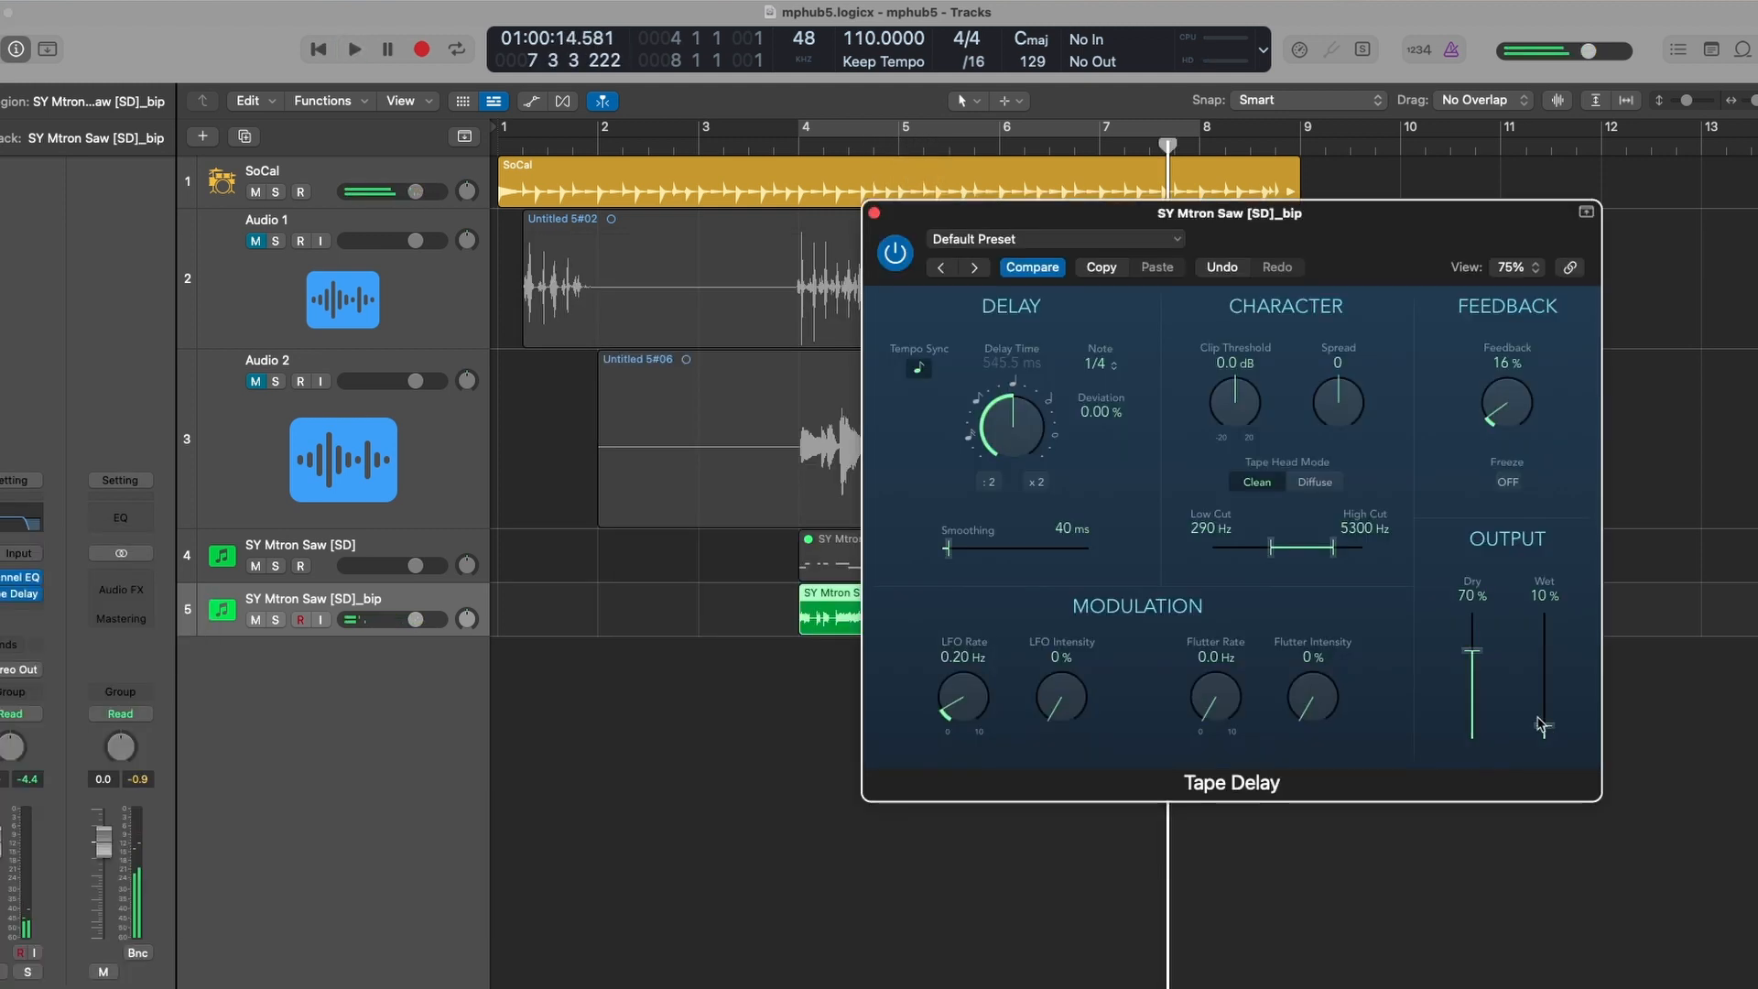
left_click_drag(1474, 615, 1473, 621)
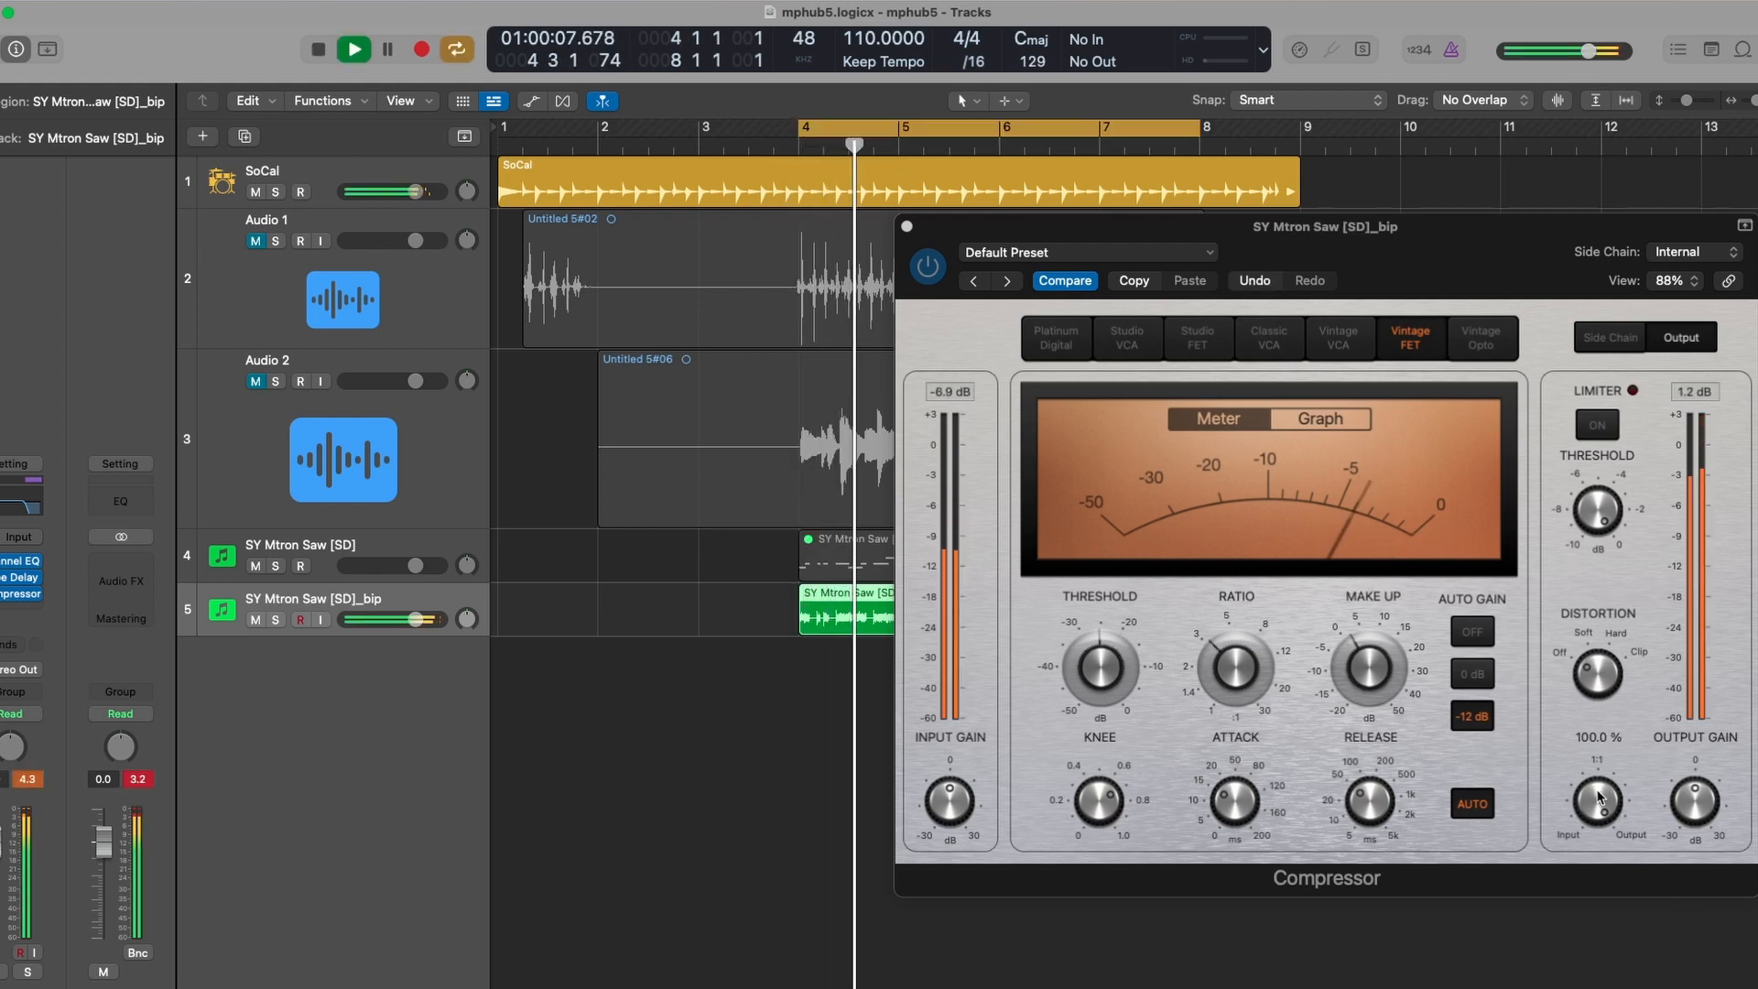
- Lower the compressor's mix and raise its attack on SY Mtron Saw [SD]_bip
left_click_drag(1599, 798, 1599, 821)
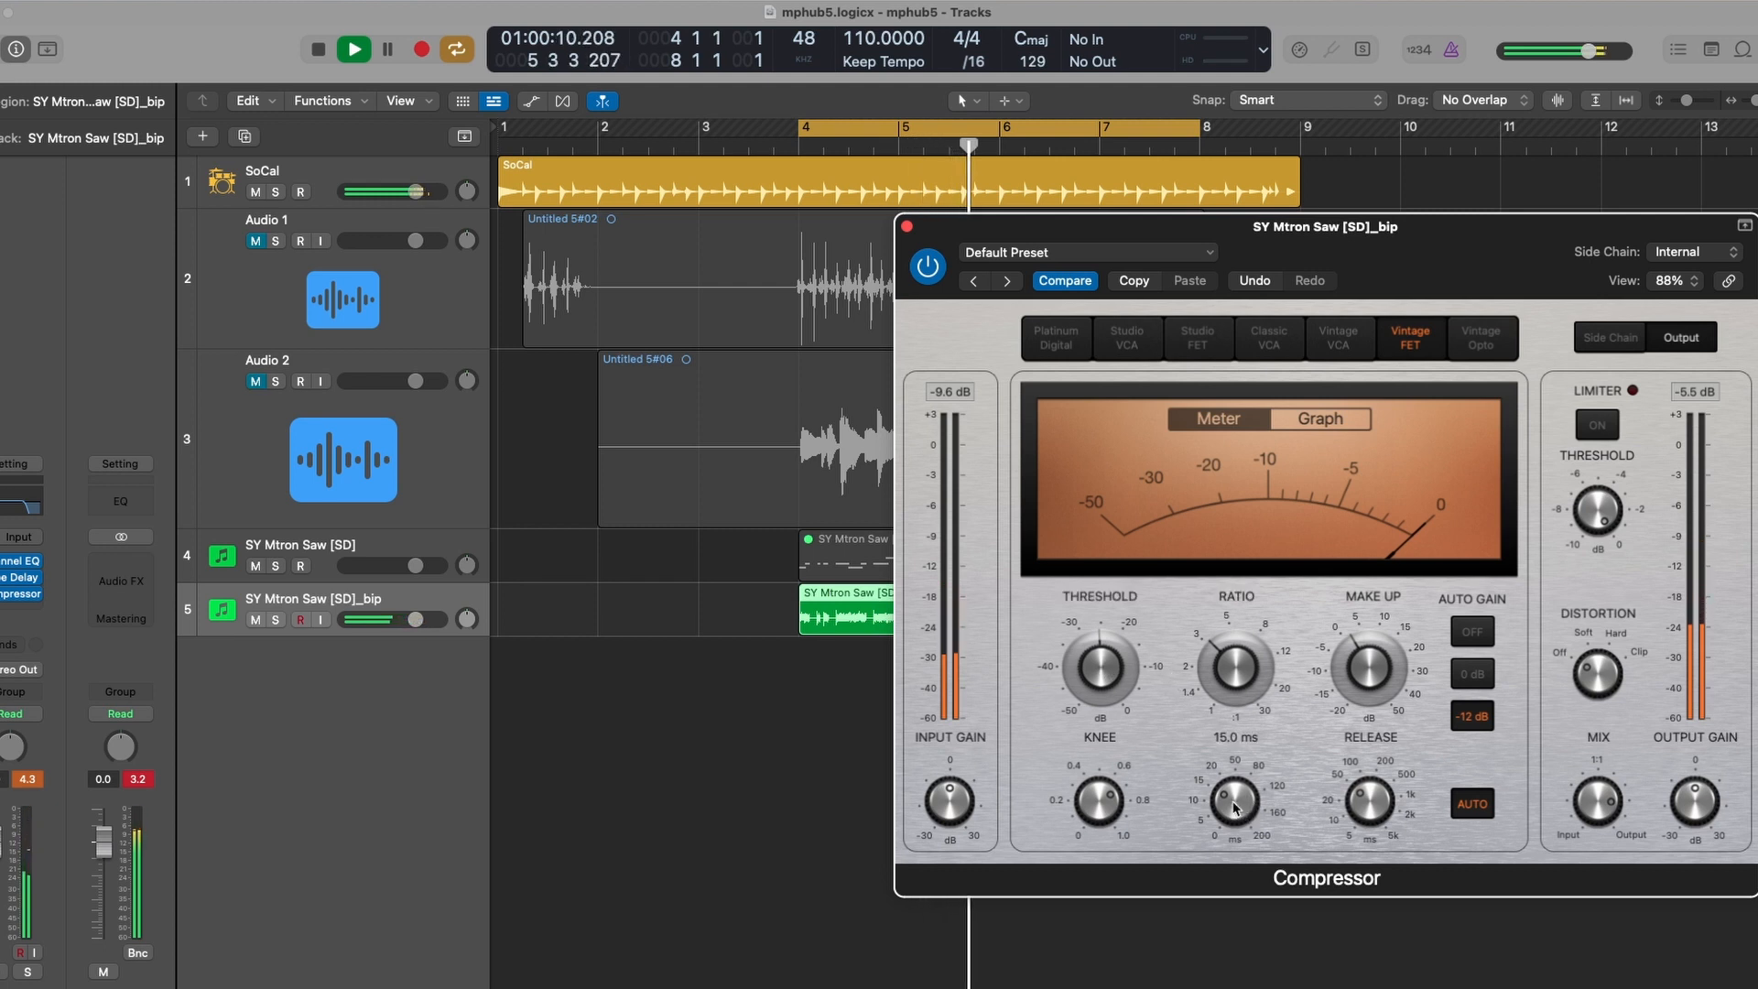
left_click_drag(1234, 806, 1320, 818)
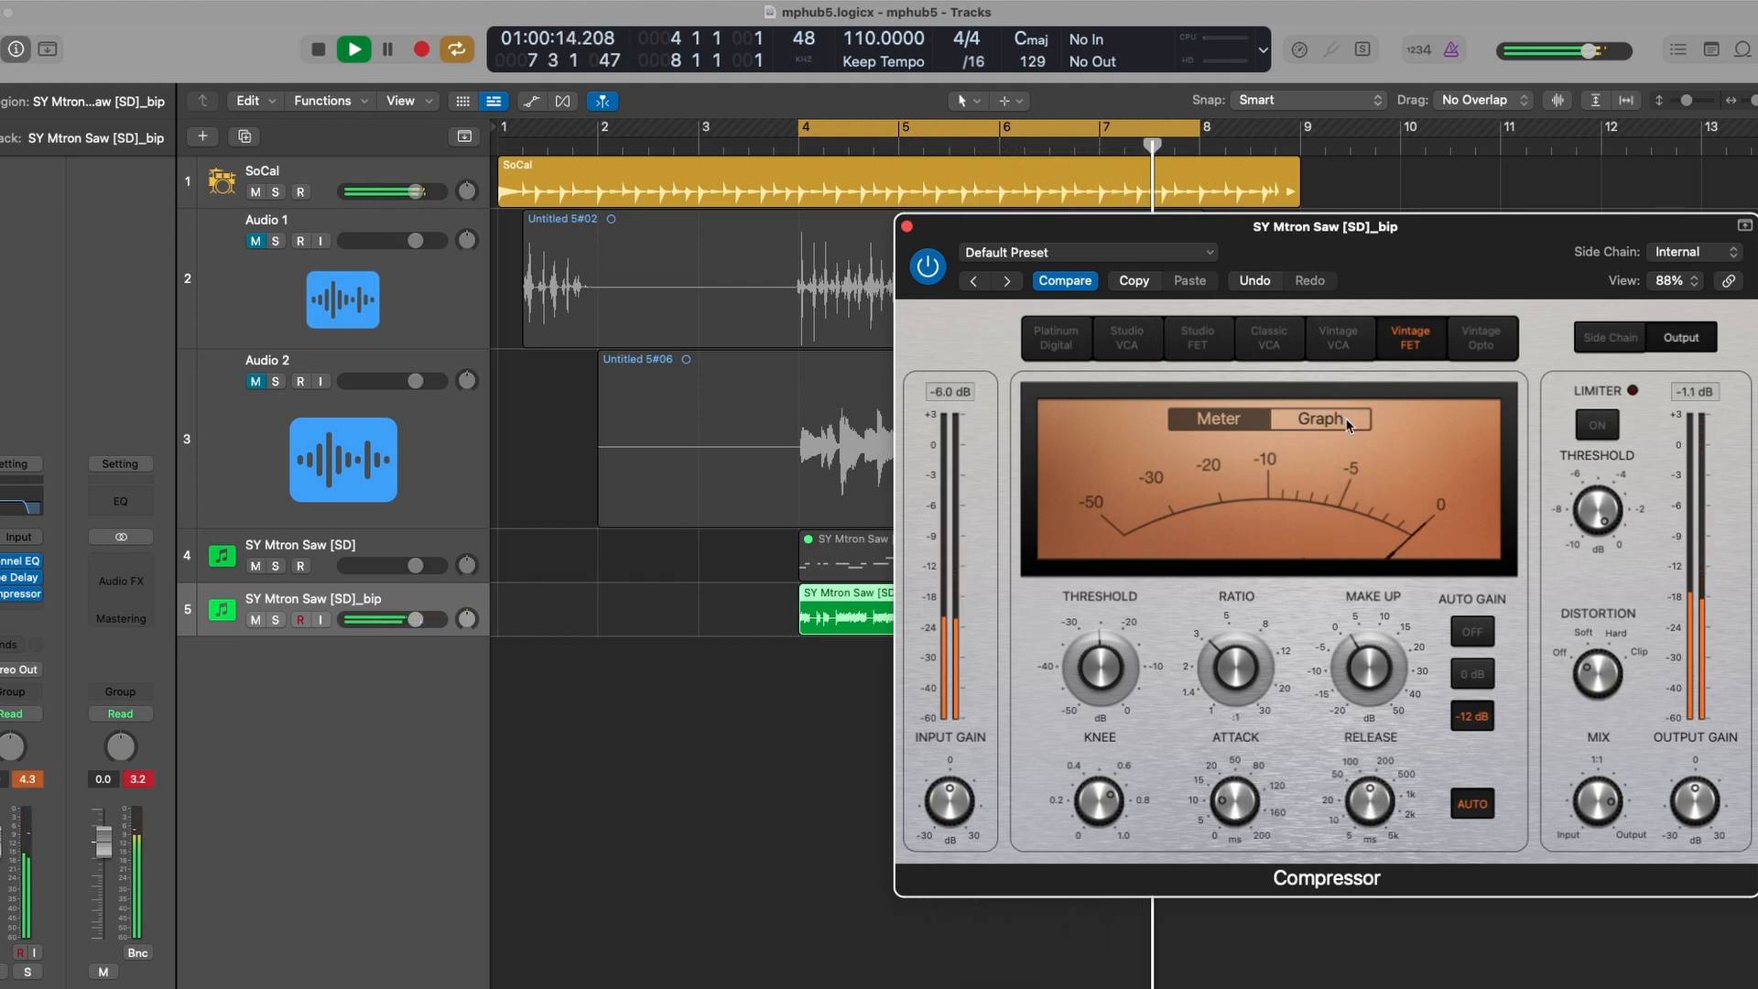
- Open the Tape Delay on SY Mtron Saw [SD]_bip and narrow its filters to a 40 Hz low cut and 730 Hz high cut
left_click(907, 226)
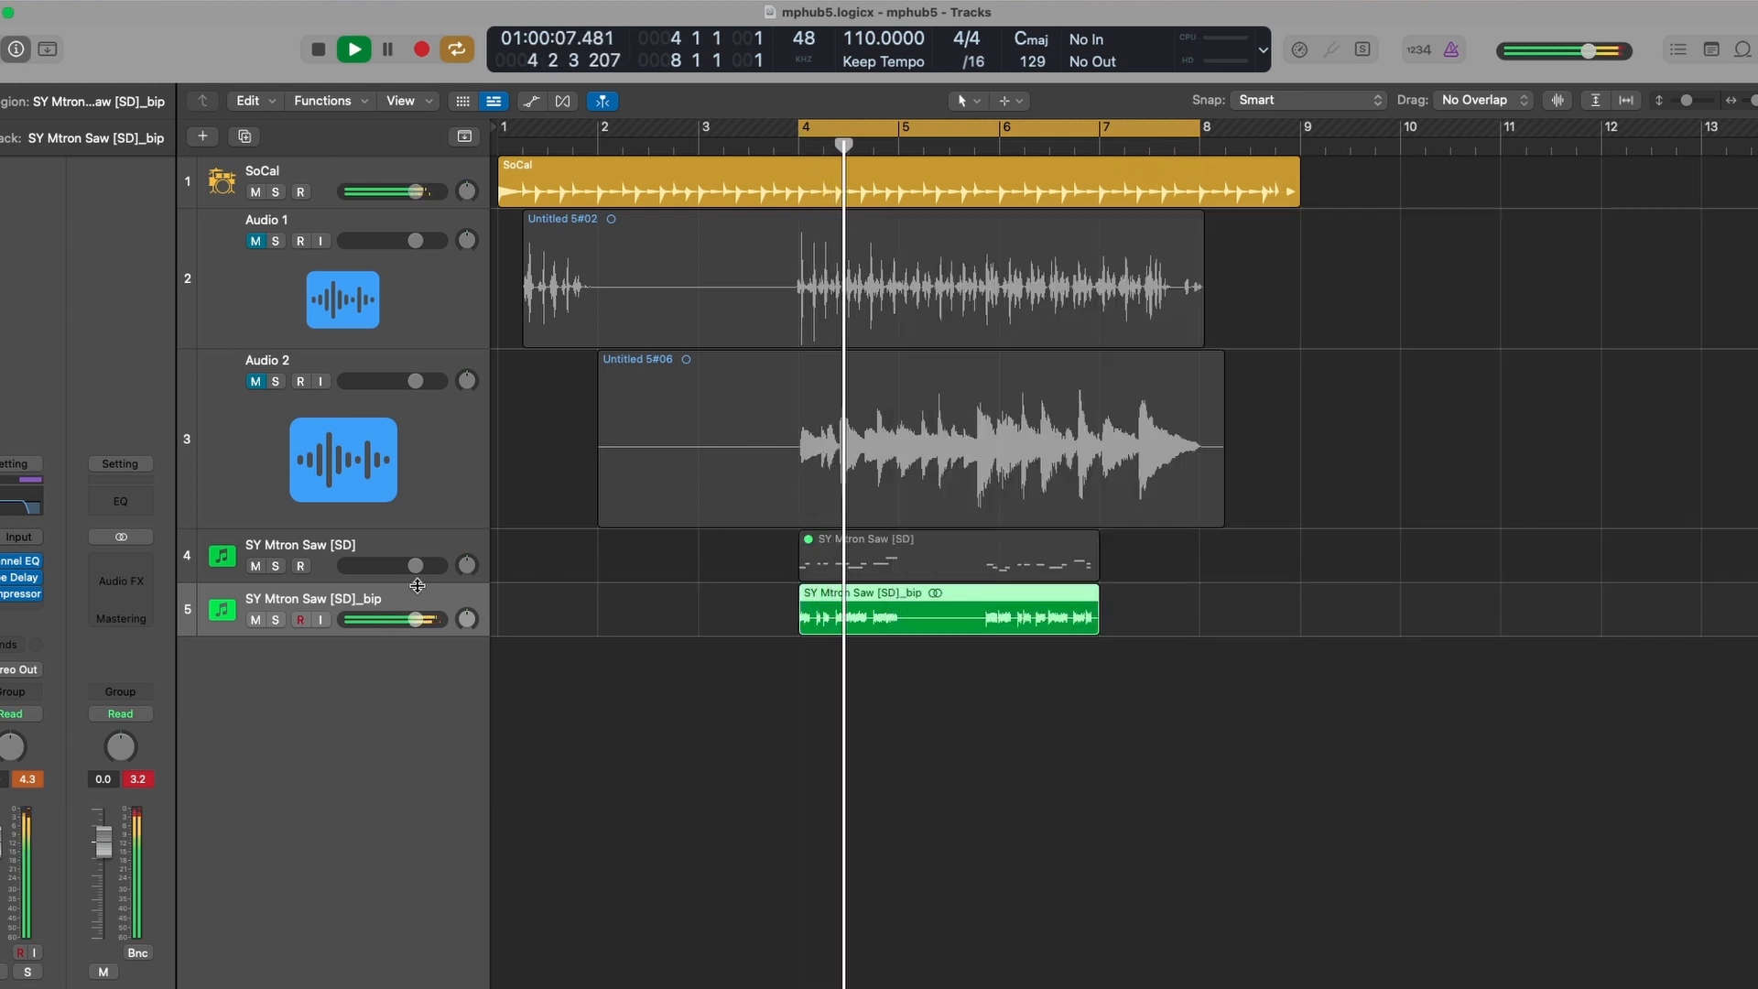
key("space")
left_click(11, 577)
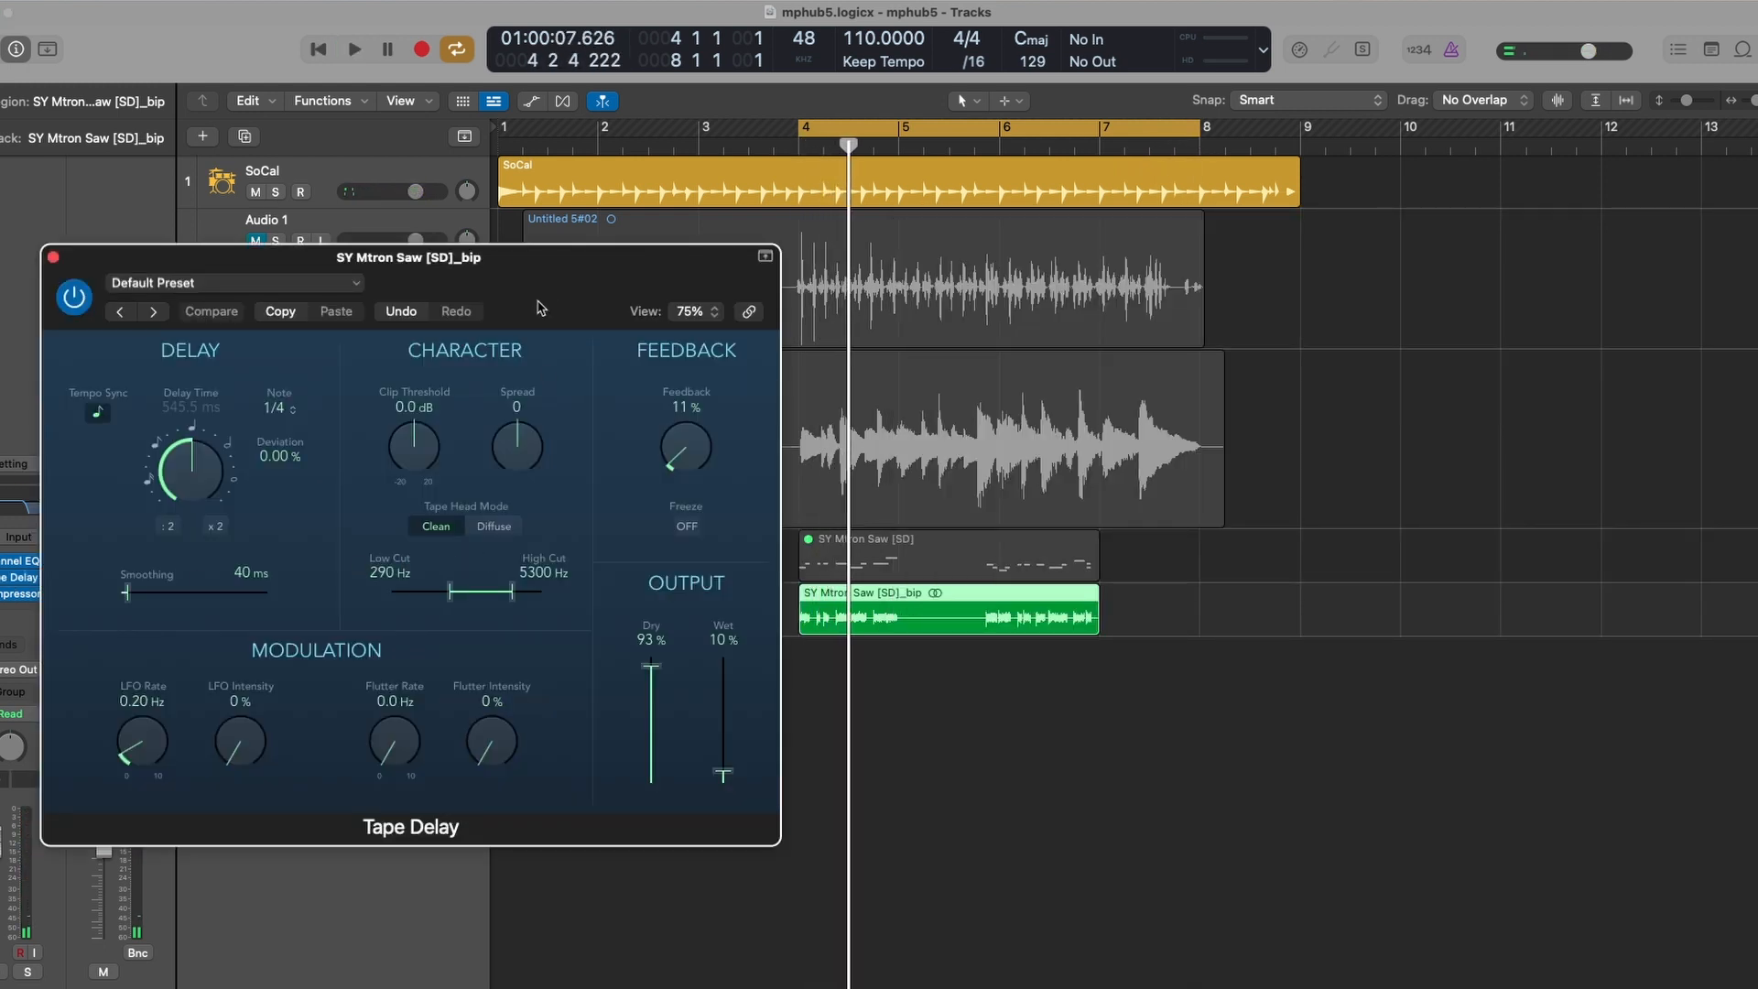
left_click_drag(541, 308, 1502, 261)
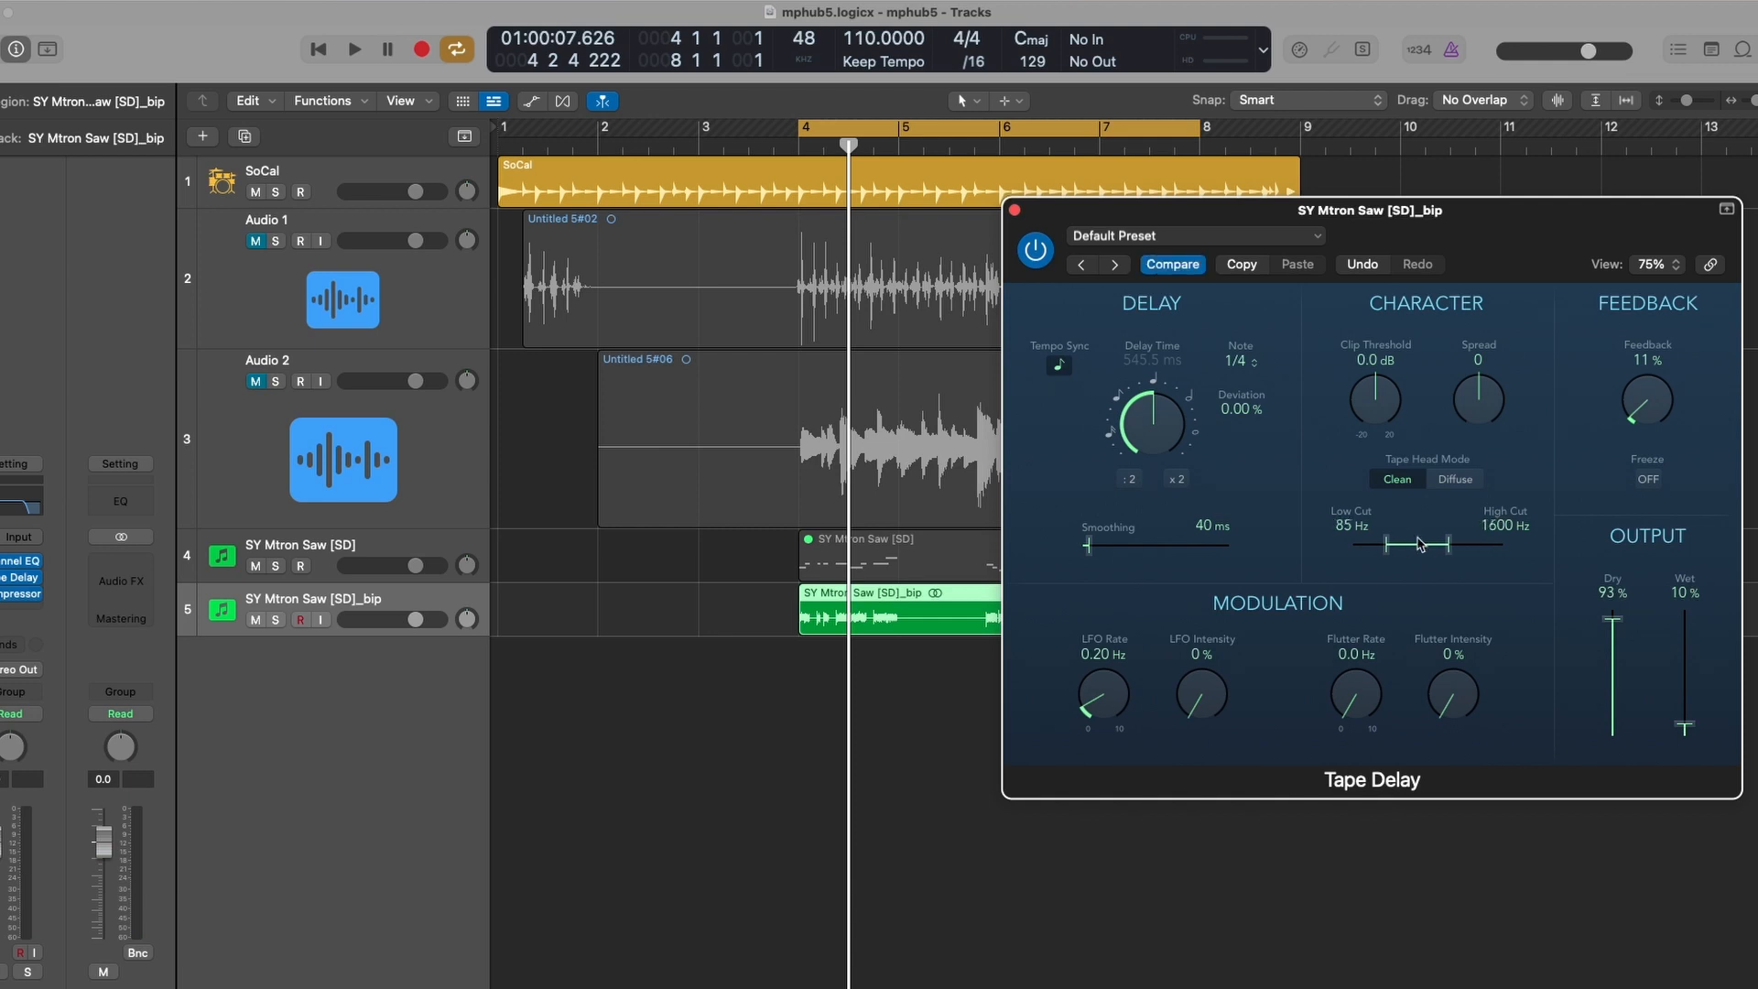
key("space")
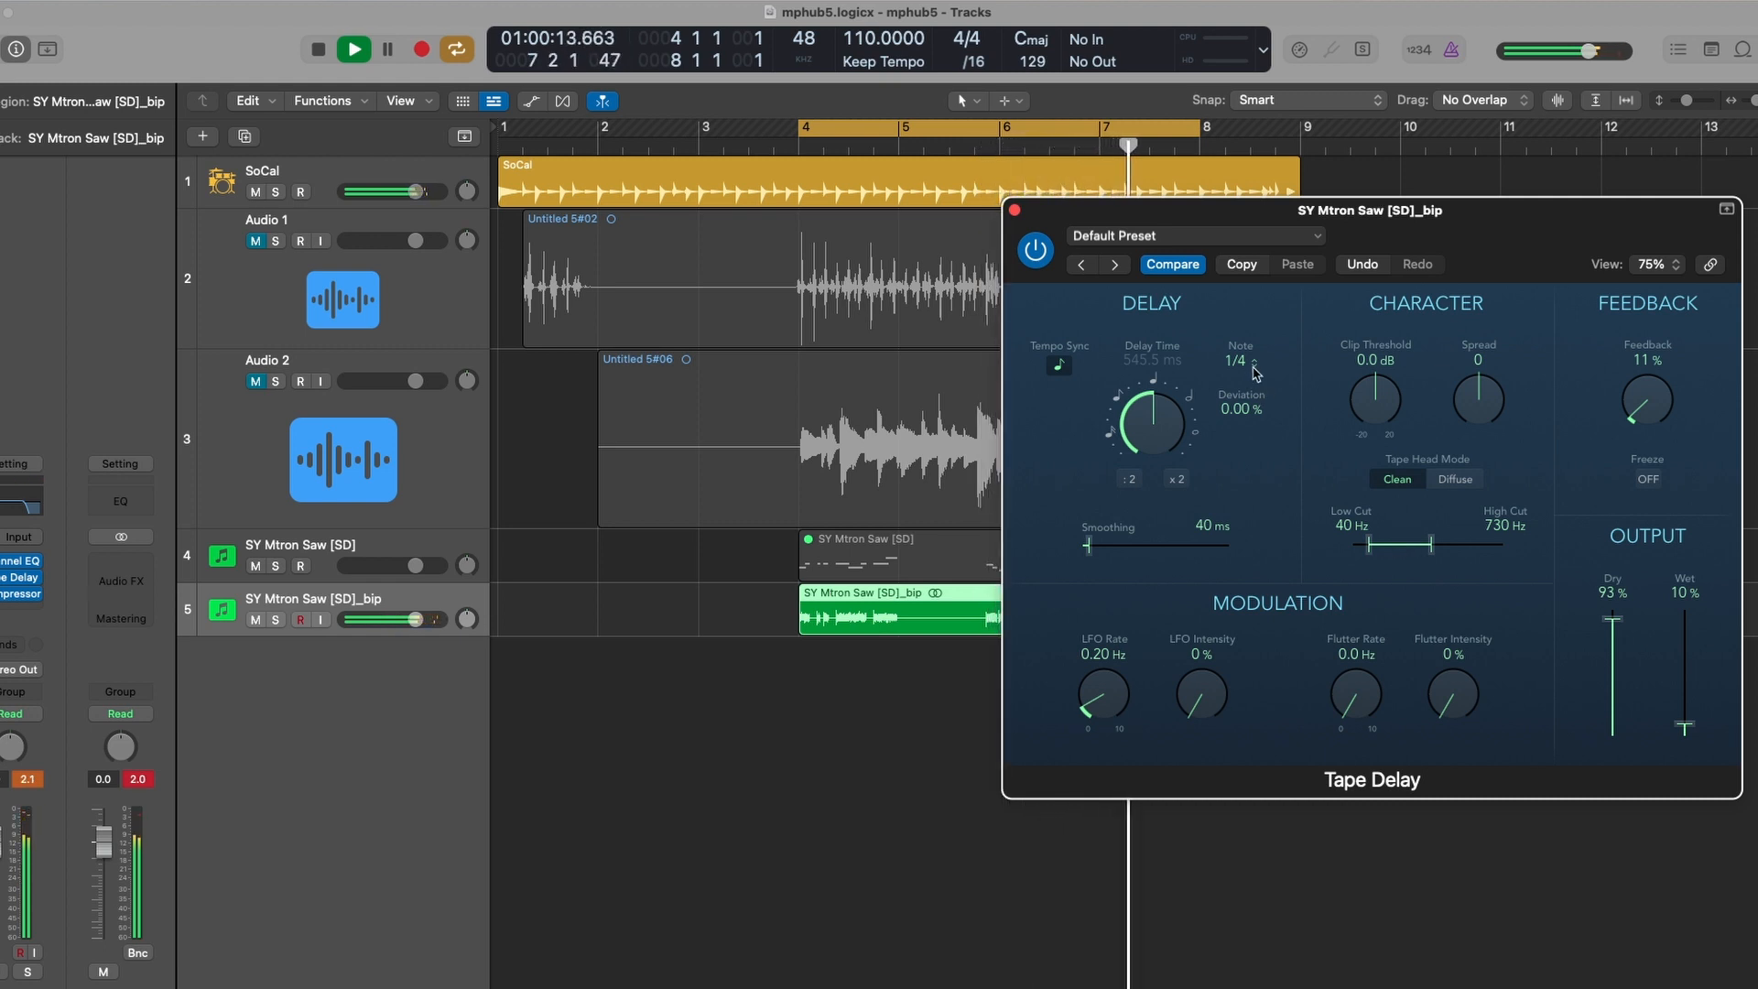
- Bounce the SY Mtron Saw [SD]_bip track in place to a new audio track
left_click(1015, 210)
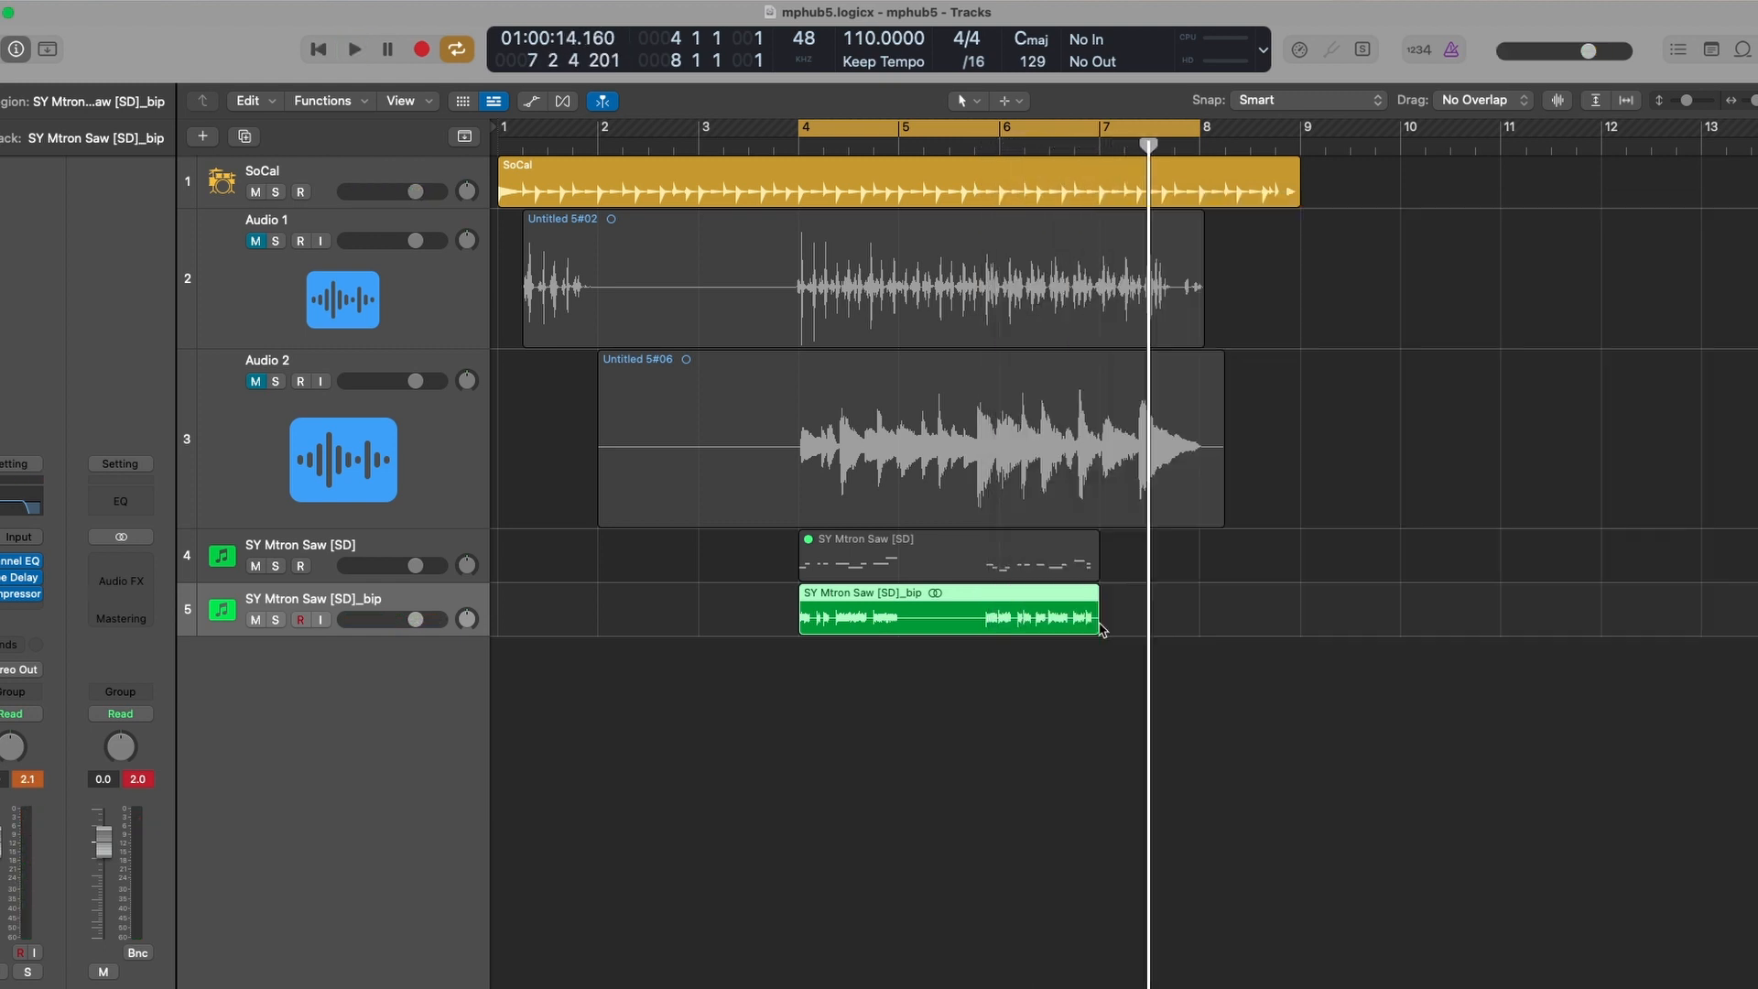
key("ctrl+b")
key("Return")
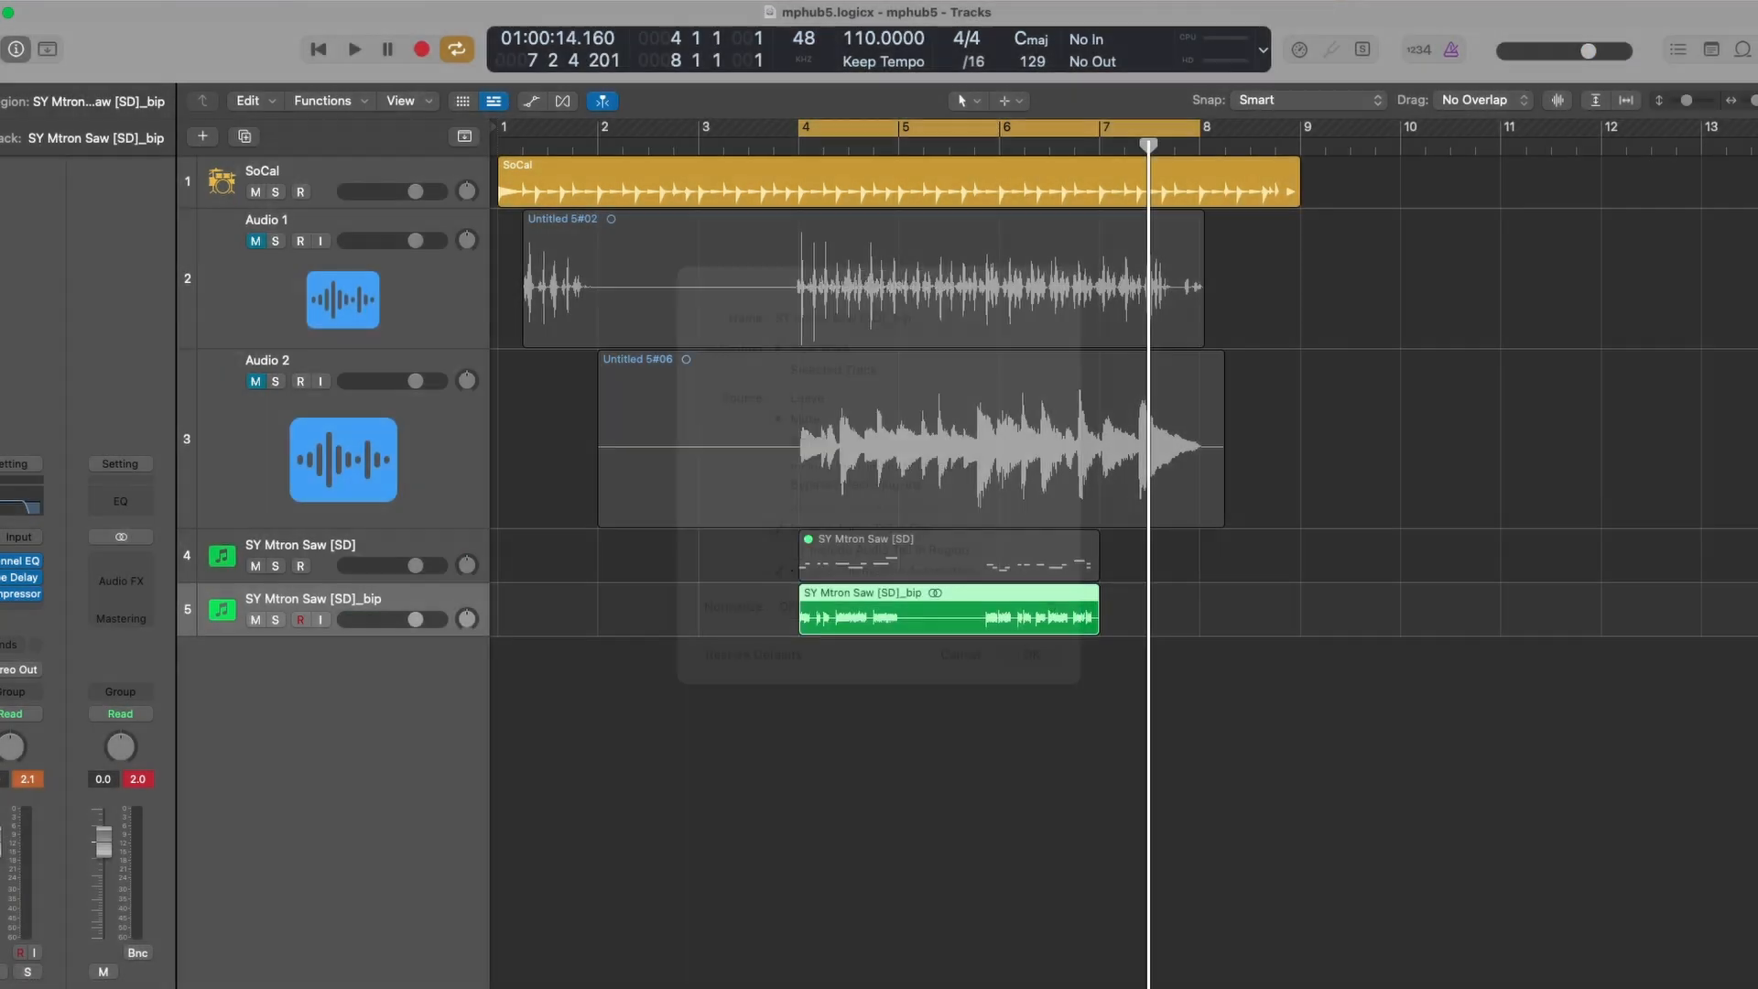
- Split the bounced region so the delay tail between phrases becomes its own region
key("super+Down")
key("super+Down")
key("super+Down")
key("super+Right")
key("super+Right")
key("super+Right")
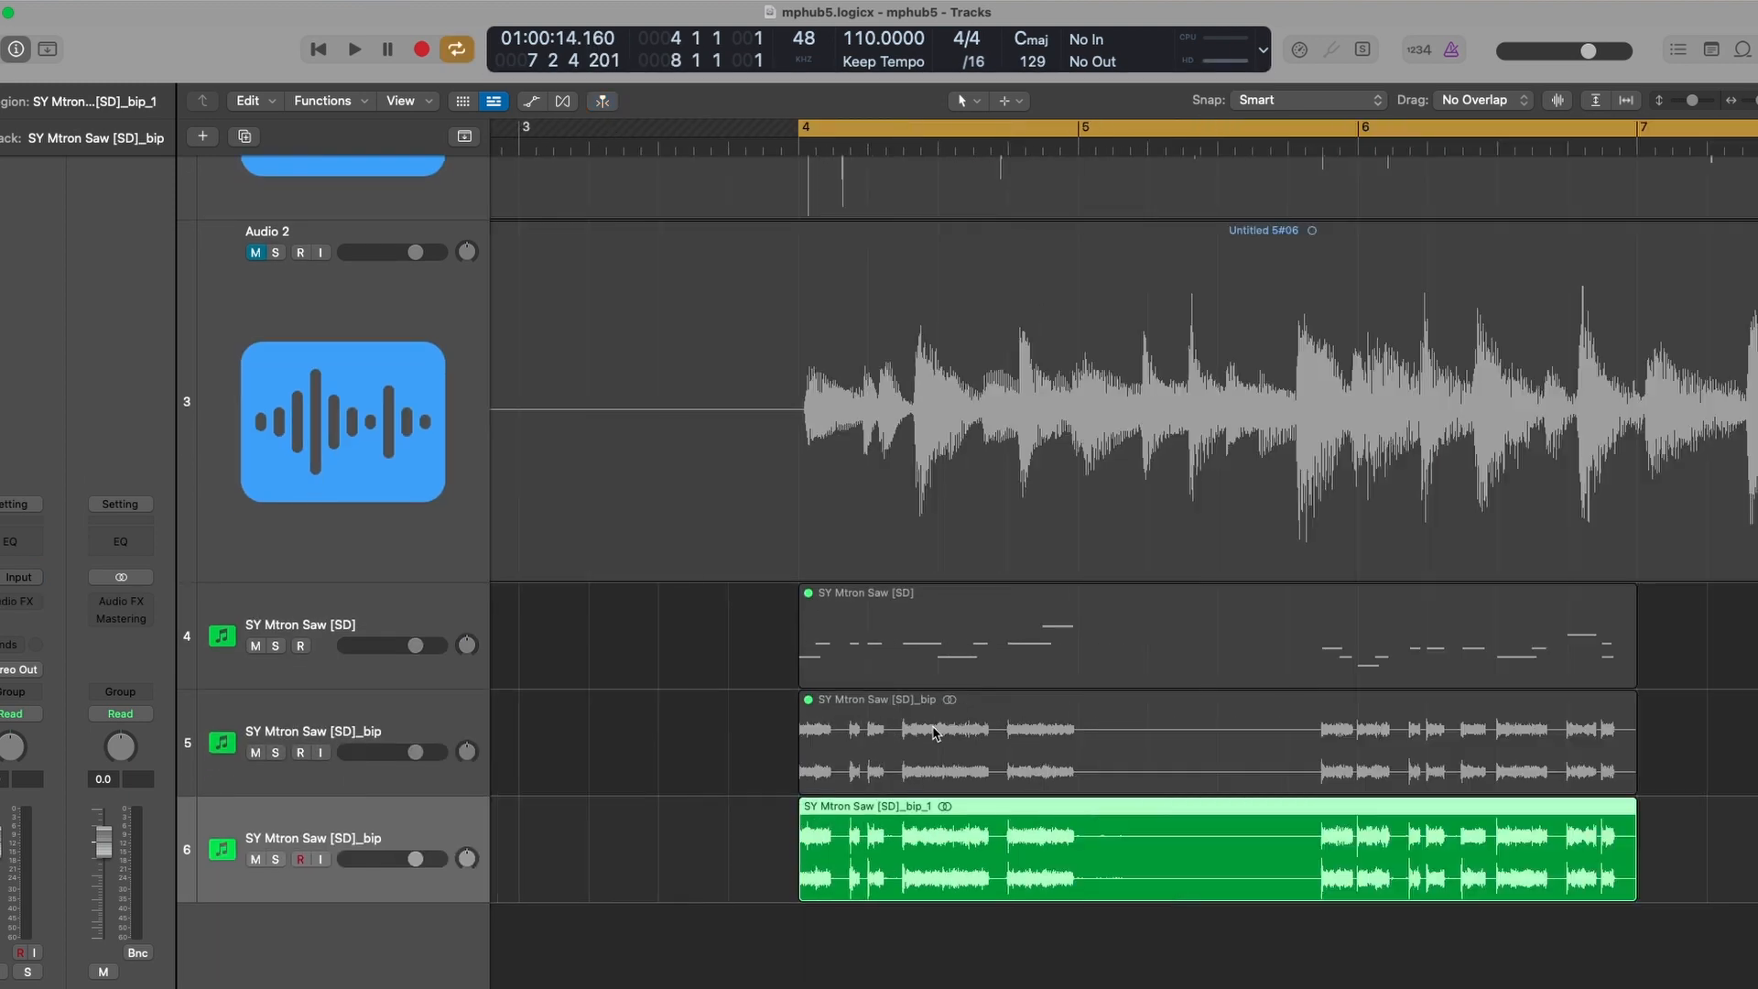
key("super+Down")
key("super+Down")
key("super+Down")
left_click_drag(1077, 730, 1170, 739)
key("super+Right")
key("super+Right")
key("super+Right")
left_click(1114, 754)
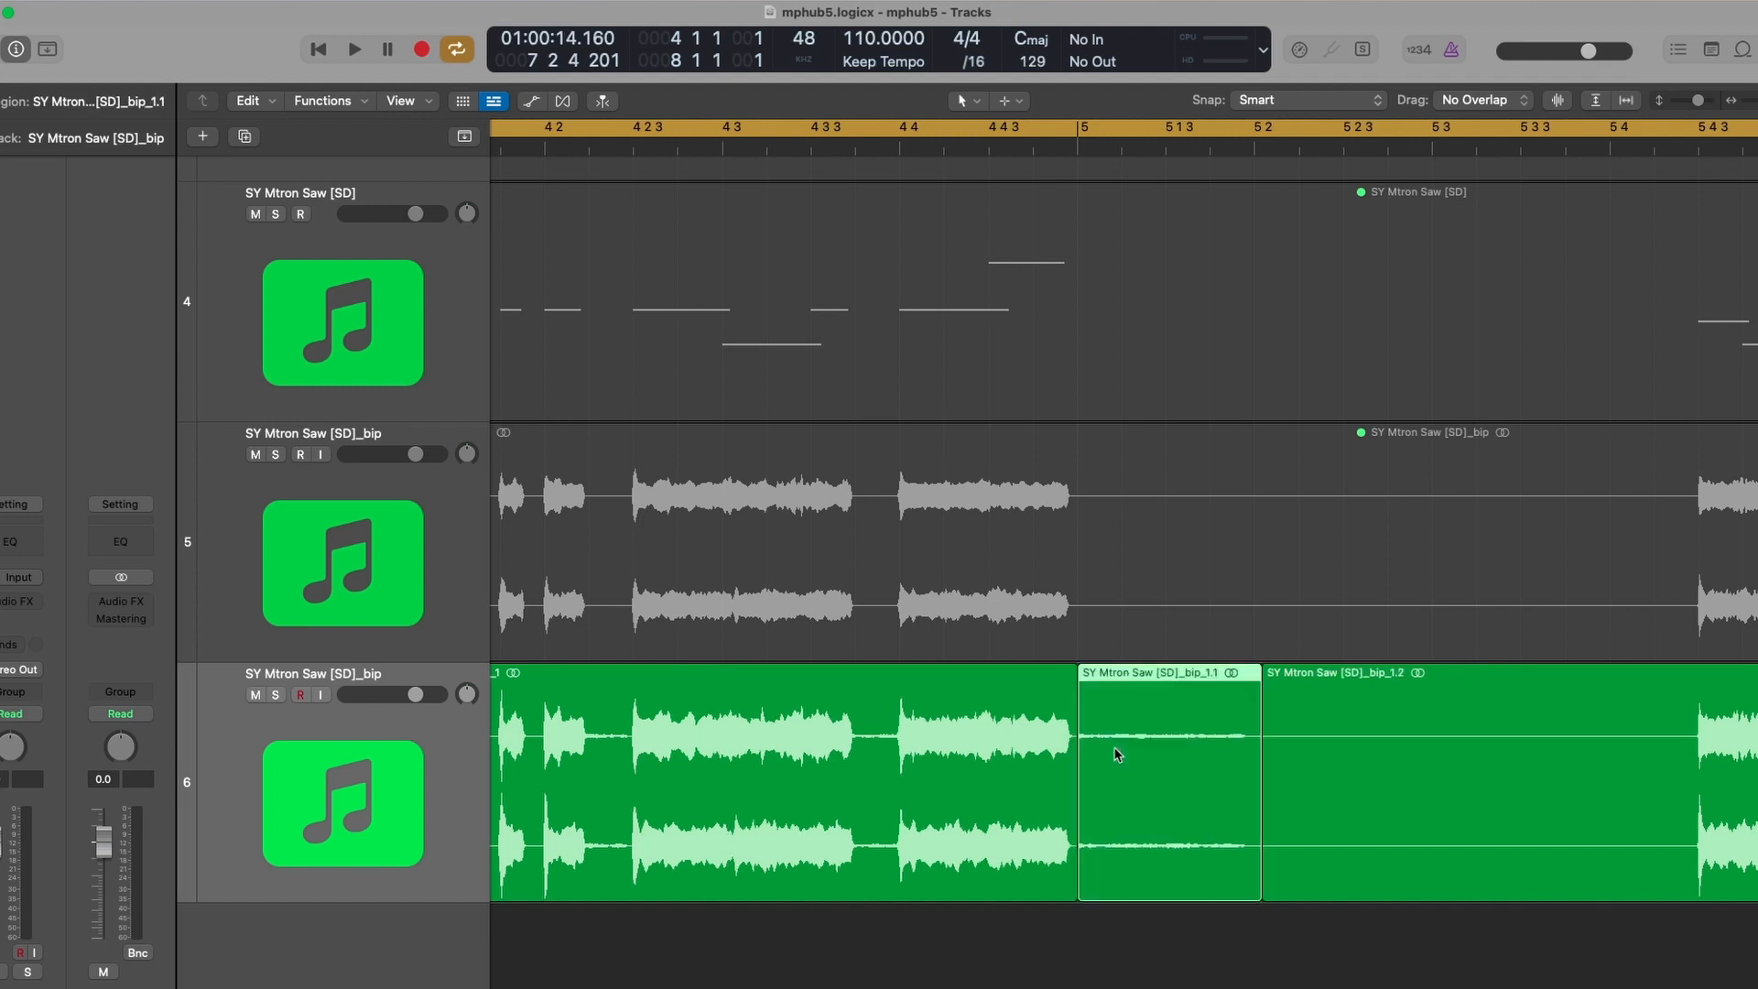
- Adjust the region gain of the selected delay-tail regions on the bounced track
key("super+Left")
key("super+Left")
key("super+Left")
key("super+Left")
scroll(1132, 757, "right", 3)
key("super+Right")
key("super+Right")
key("super+Right")
key("super+Right")
left_click_drag(89, 264, 89, 255)
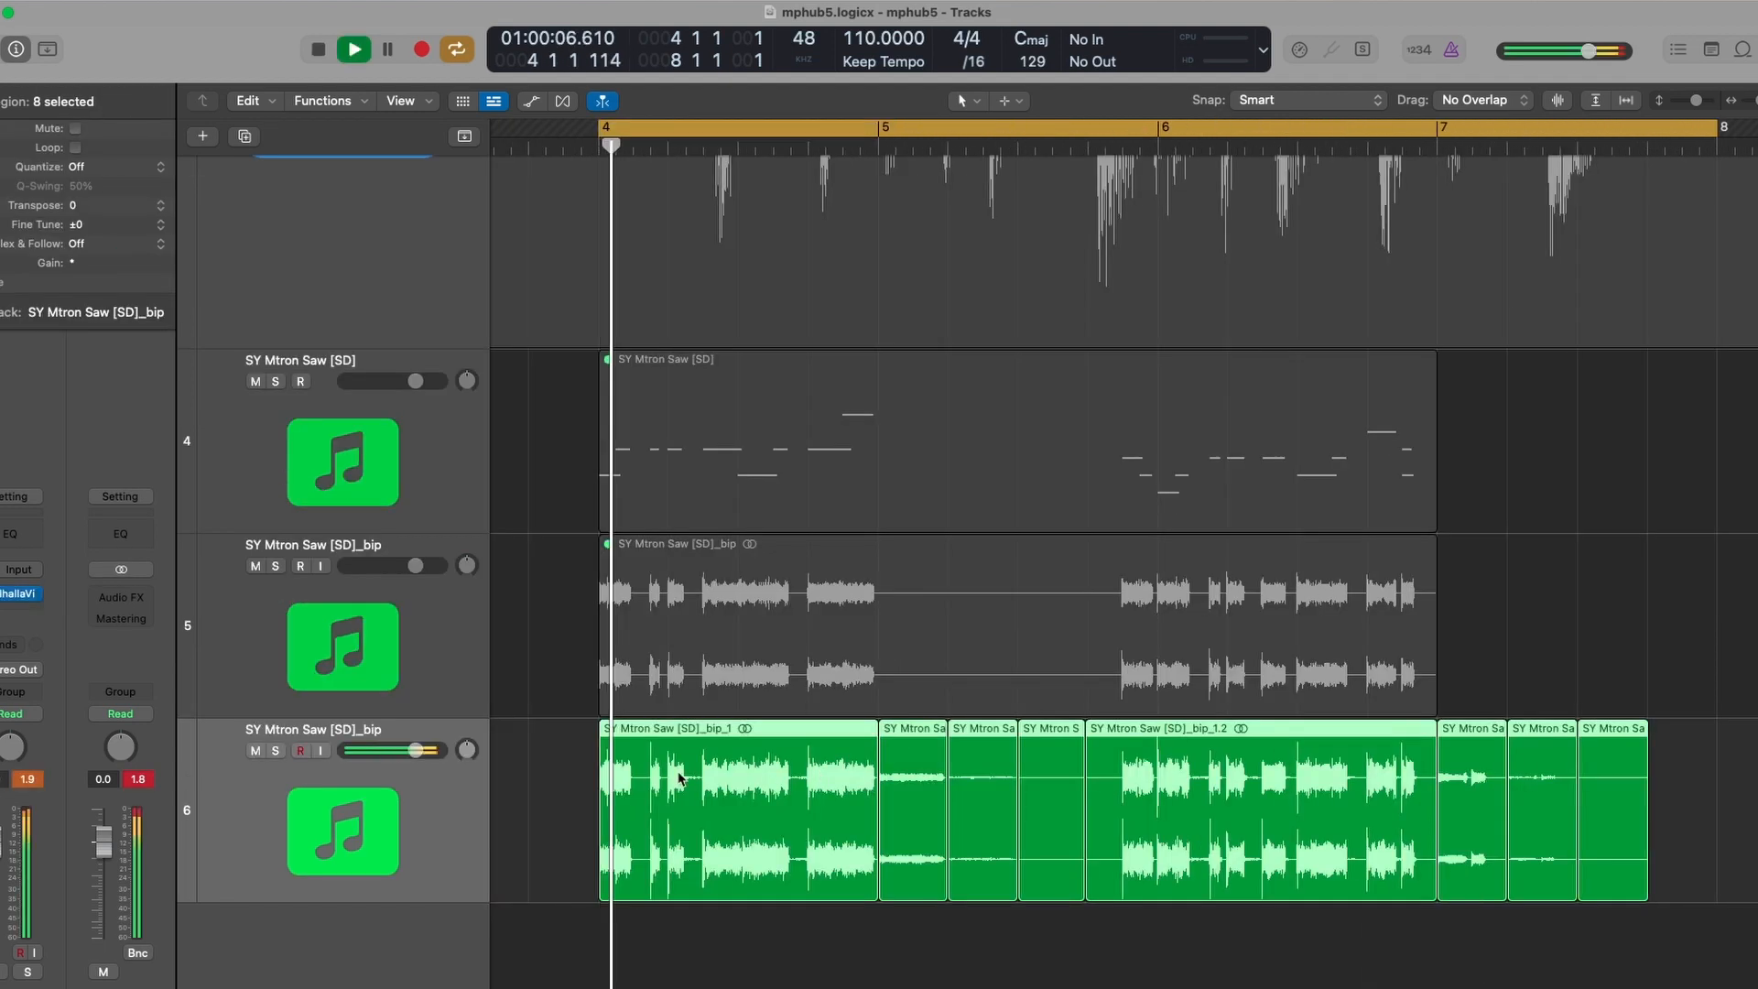
- Select the original SY Mtron Saw [SD]_bip track and play back the bounced result to check it
left_click(477, 654)
left_click(538, 803)
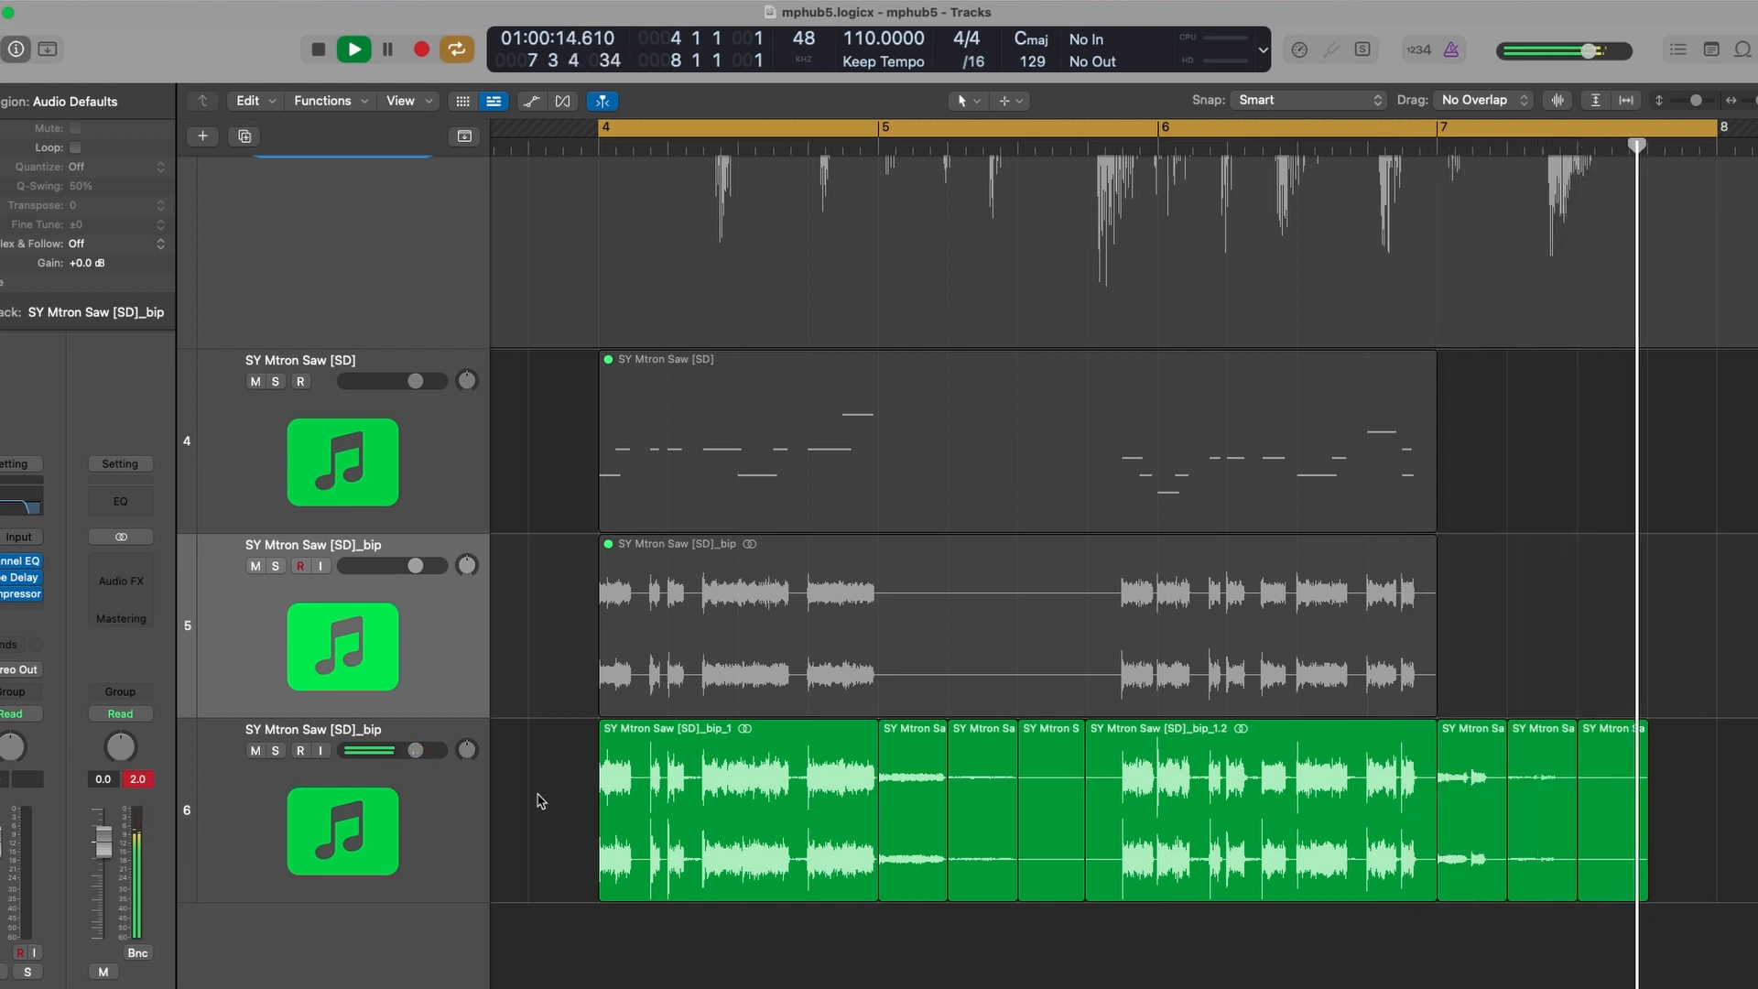
key("space")
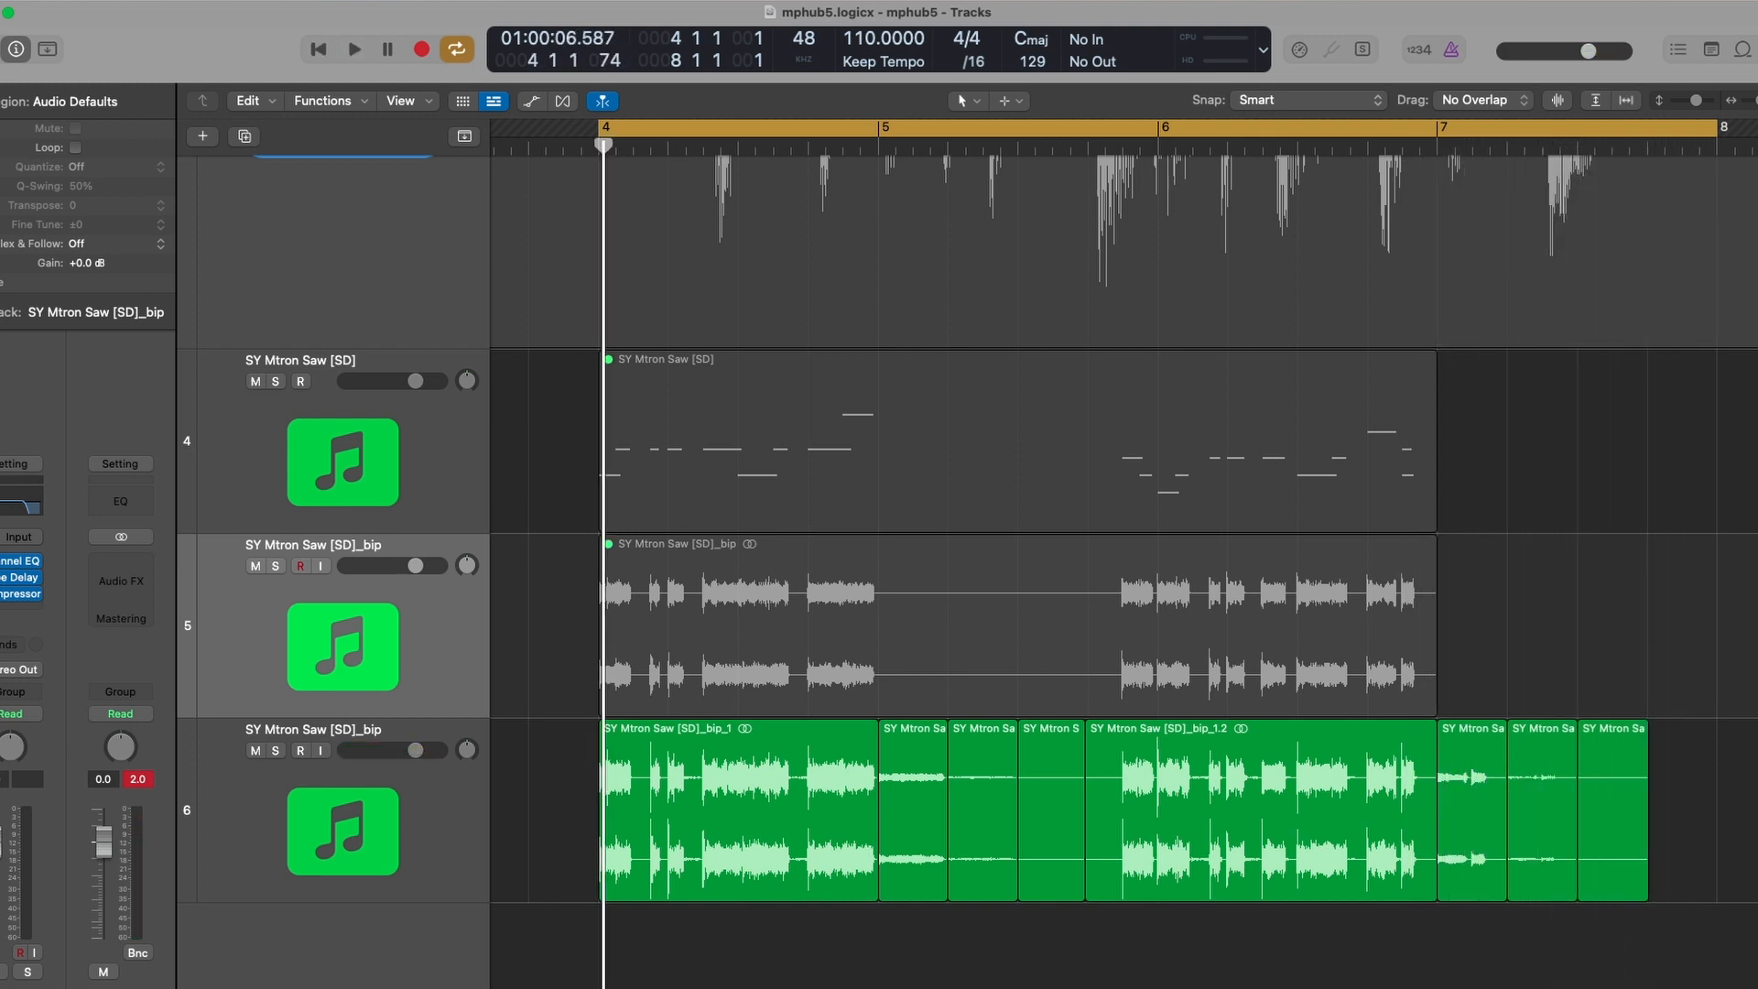